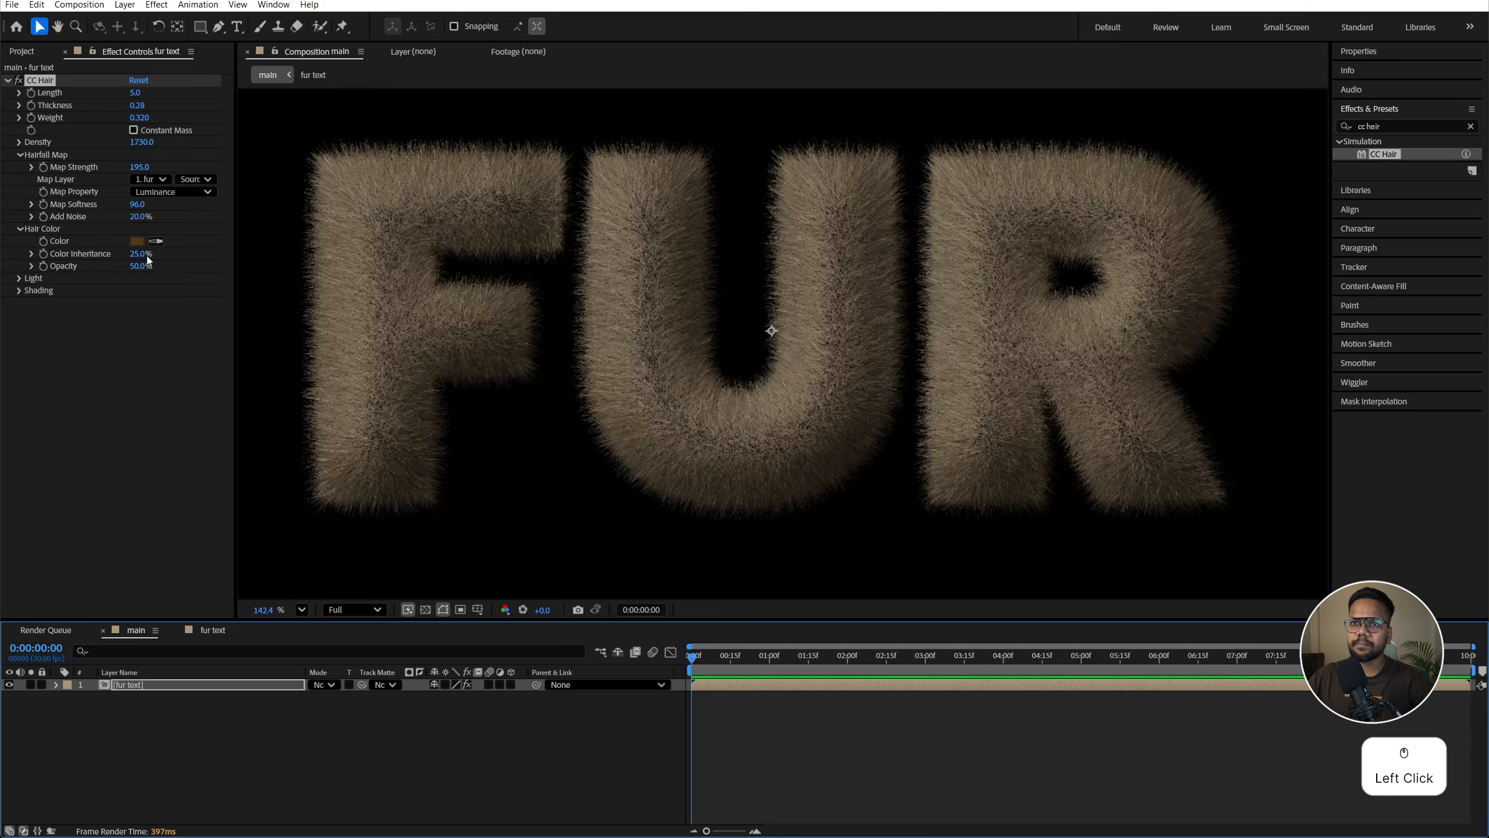
Step: Set CC Hair's Color Inheritance and Opacity to 100%, checking the fur text composition
left_click_drag(141, 269, 460, 341)
left_click(123, 299)
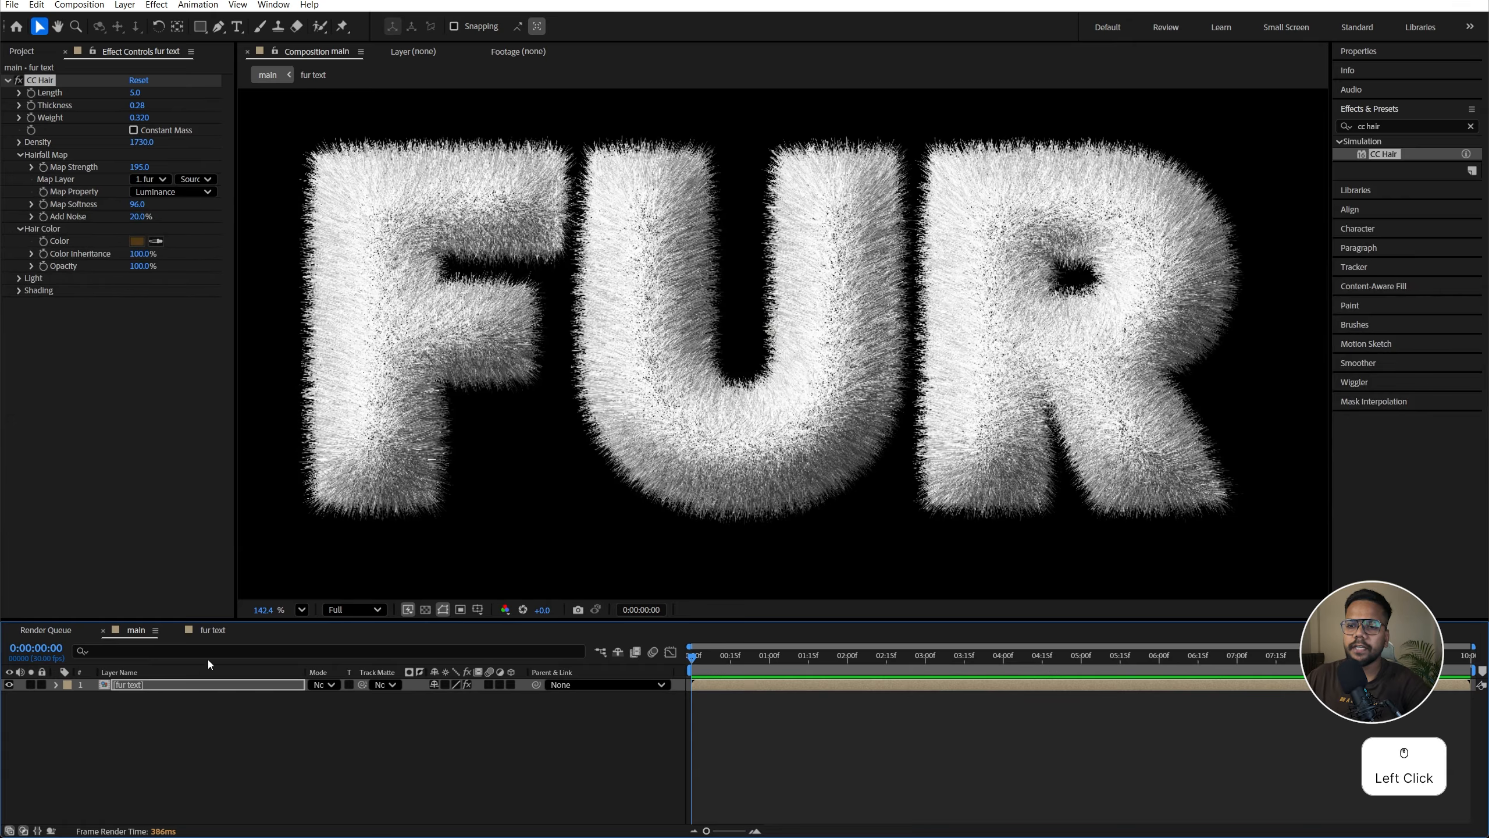
left_click(211, 631)
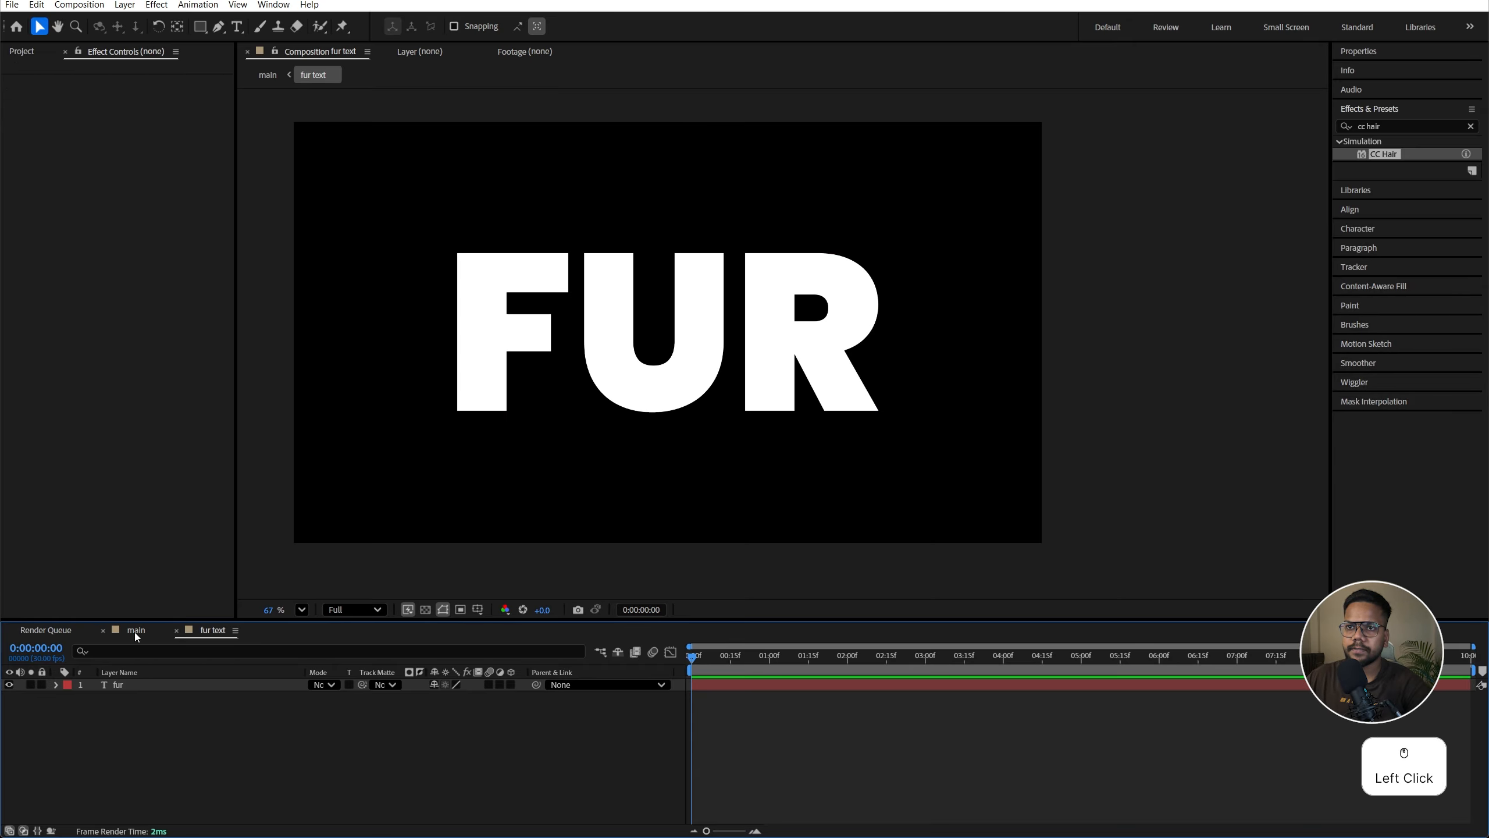
left_click(136, 631)
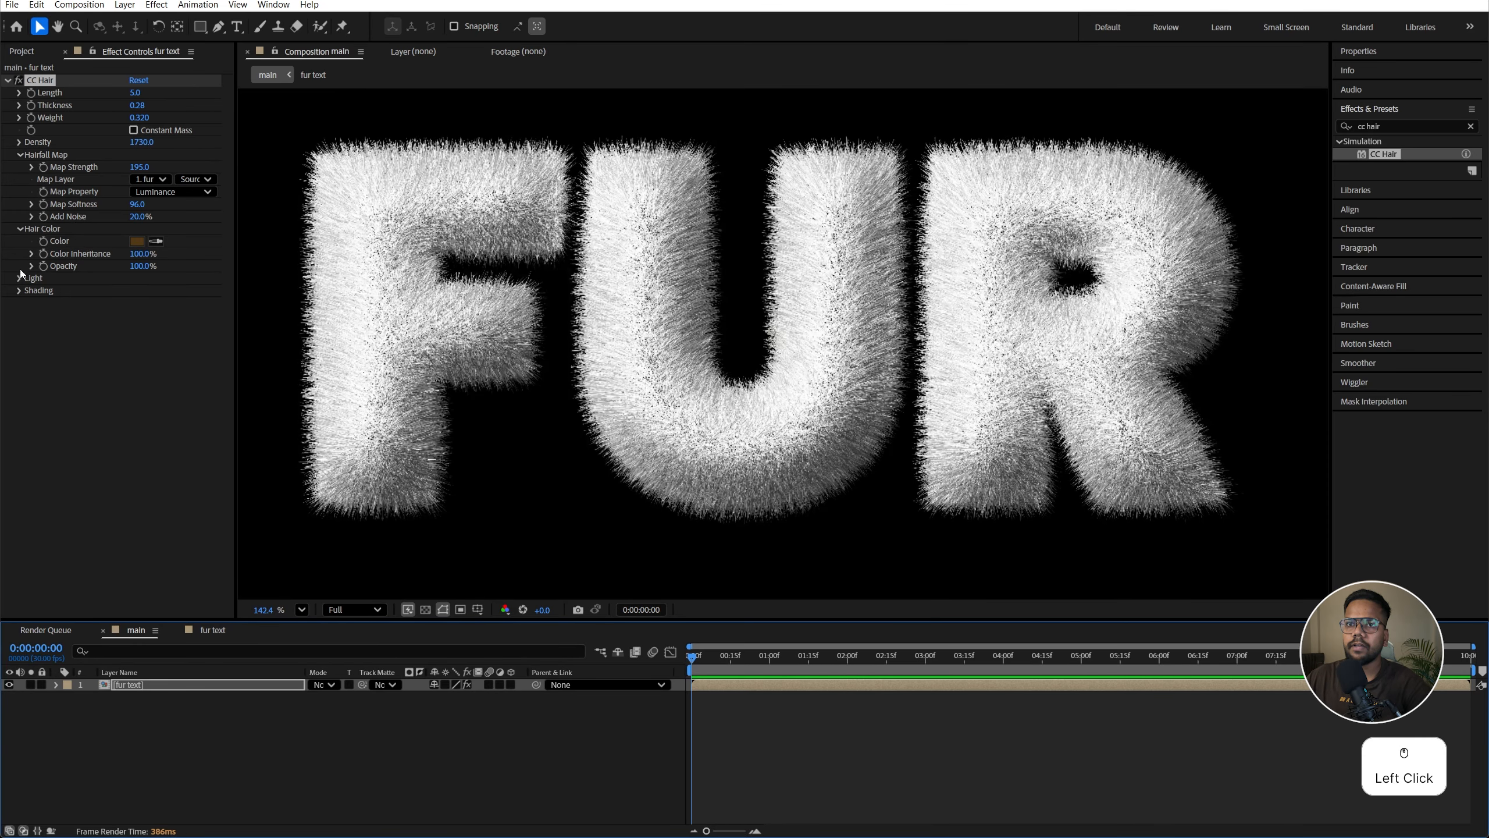
Step: Expand CC Hair's Light settings and set the Light Height to 45
left_click(20, 278)
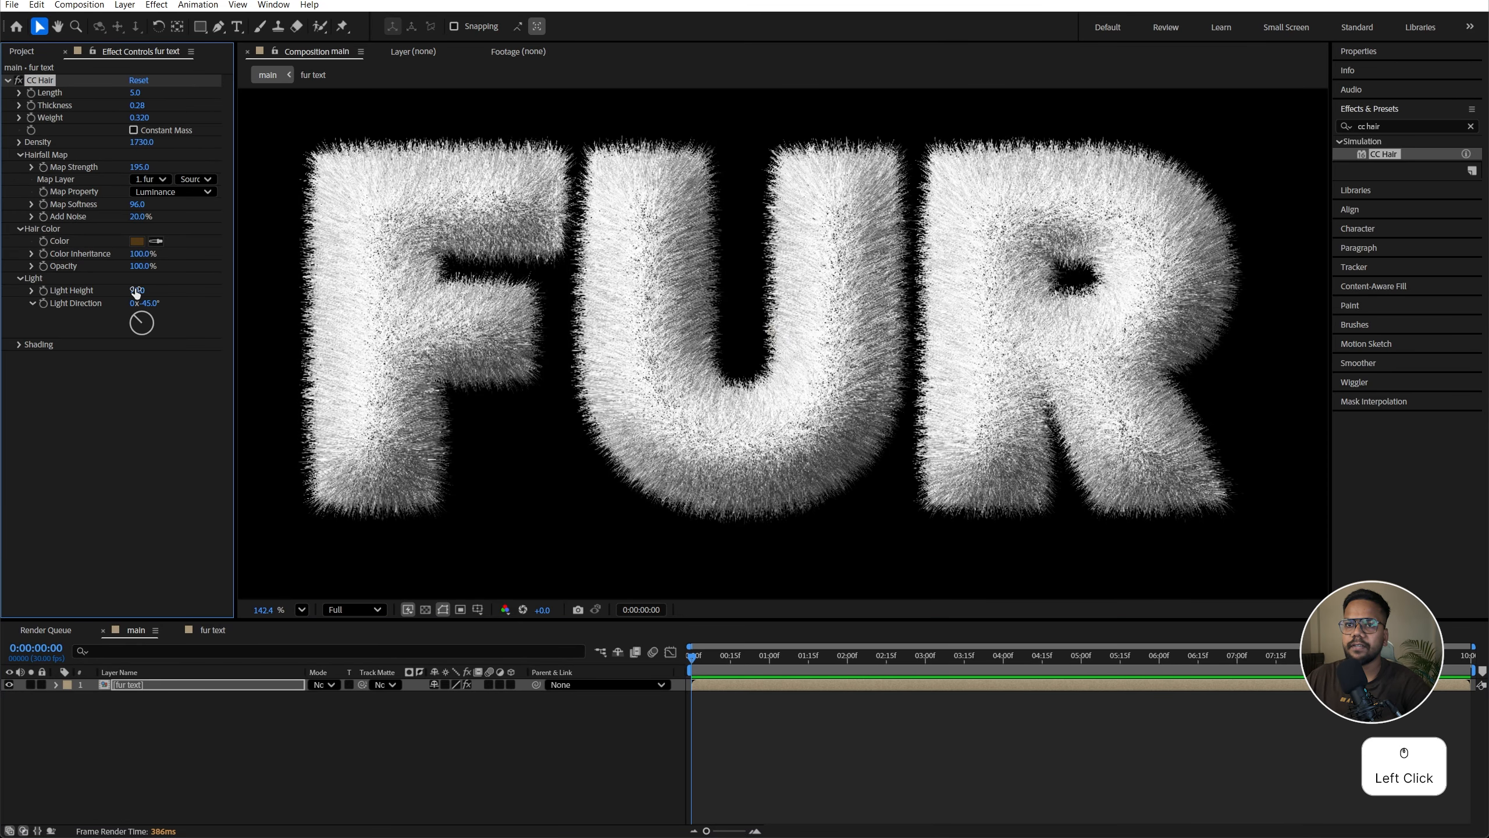
left_click_drag(136, 292, 137, 295)
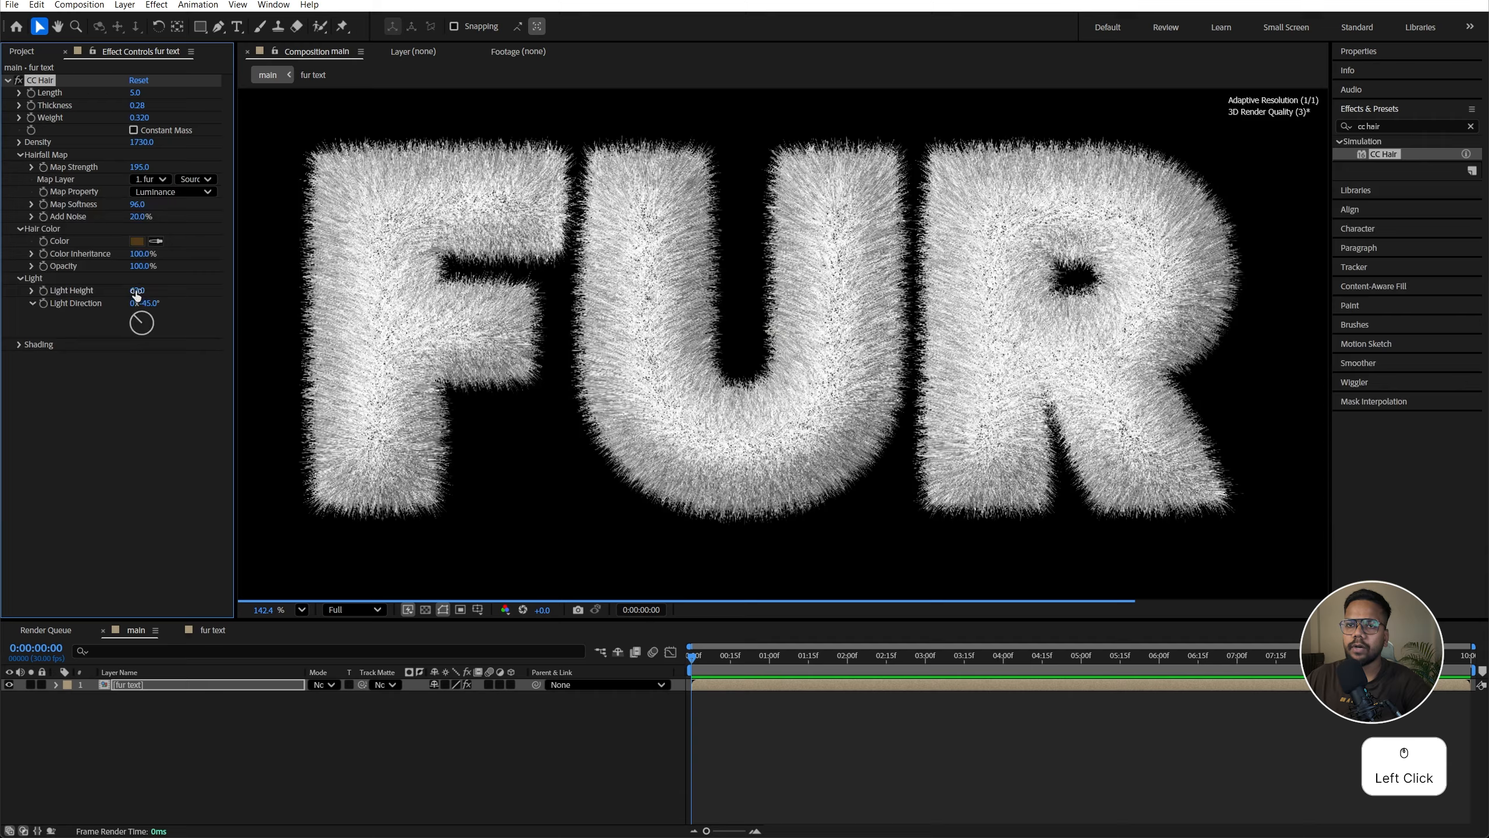
left_click(140, 291)
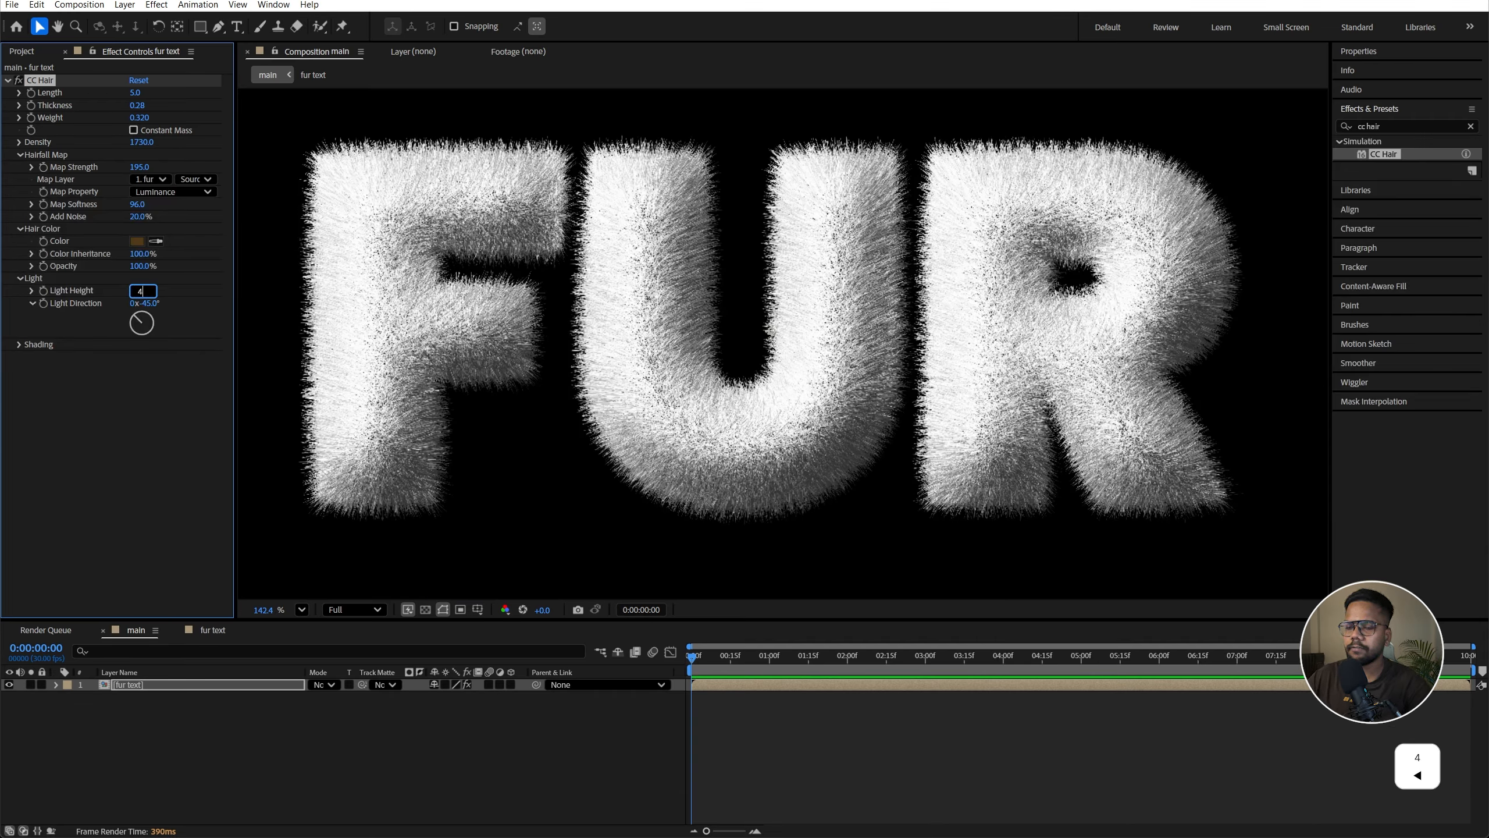
type("45")
key("Return")
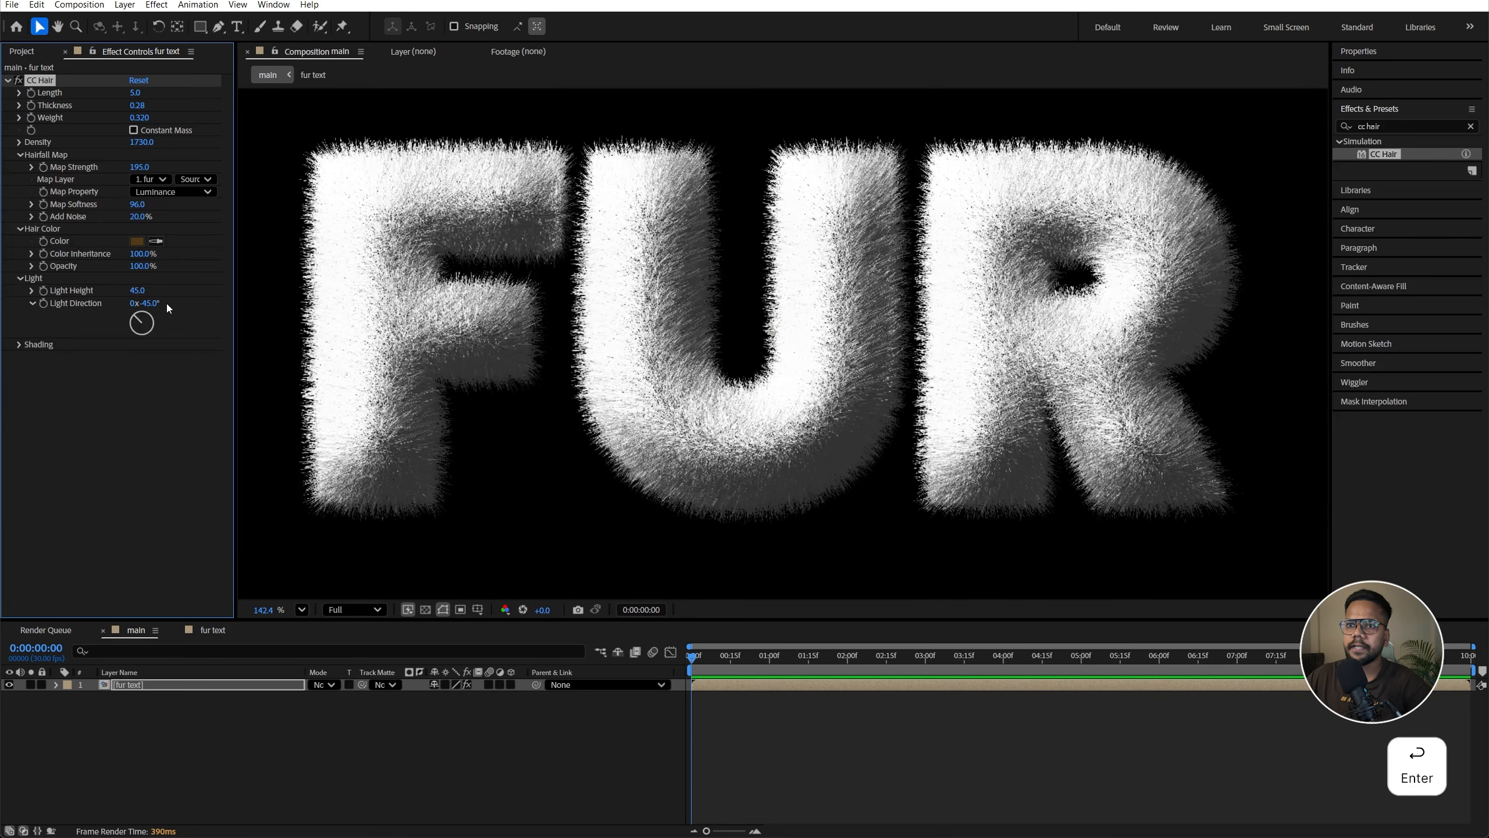
Step: Set the Light Direction to -8°
left_click(154, 302)
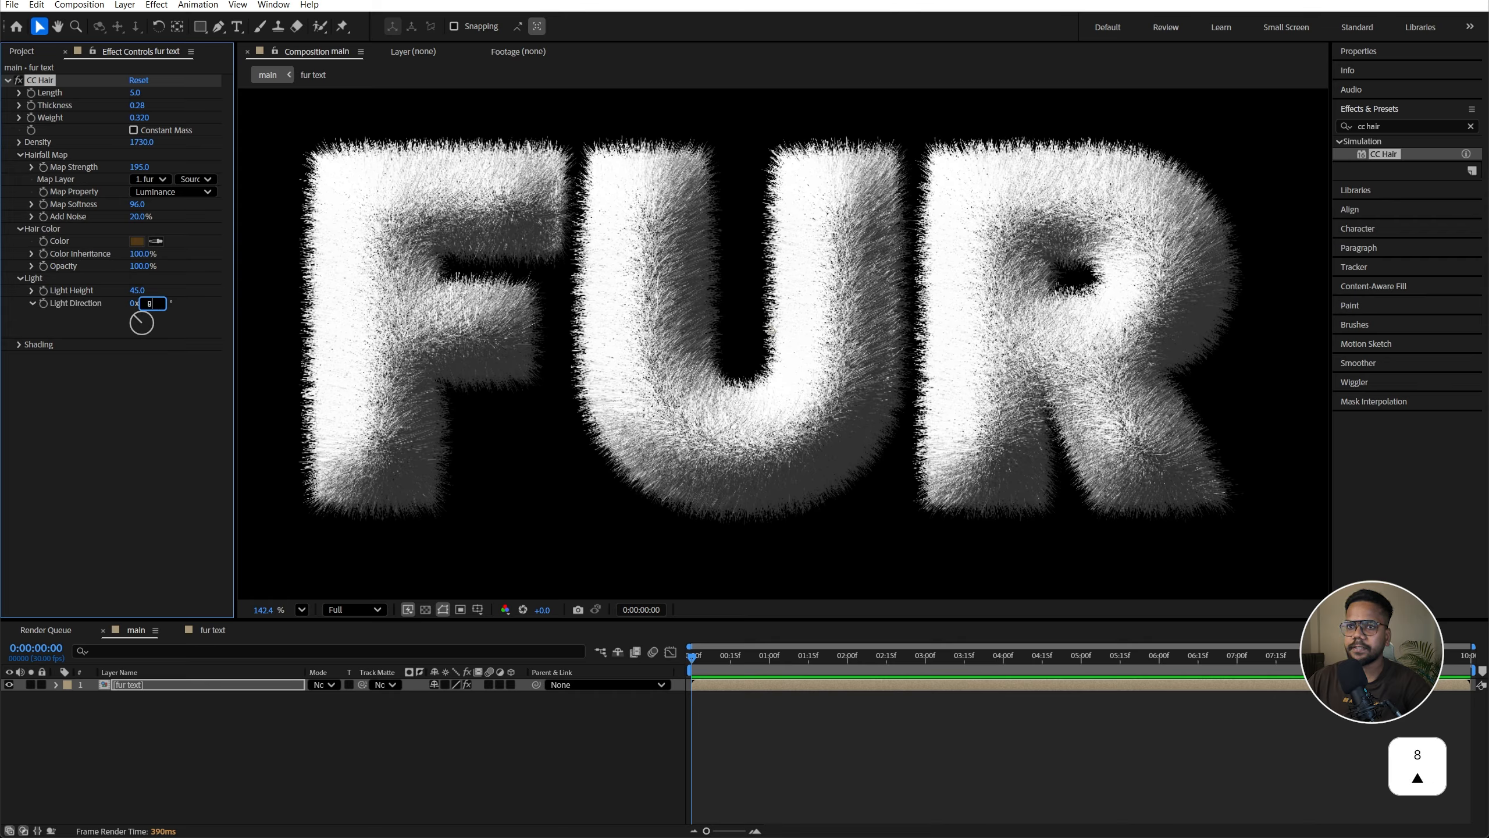
type("-8")
key("Return")
Step: Fit the composition in the viewer and preview the playback
left_click_drag(263, 610, 301, 610)
left_click(301, 610)
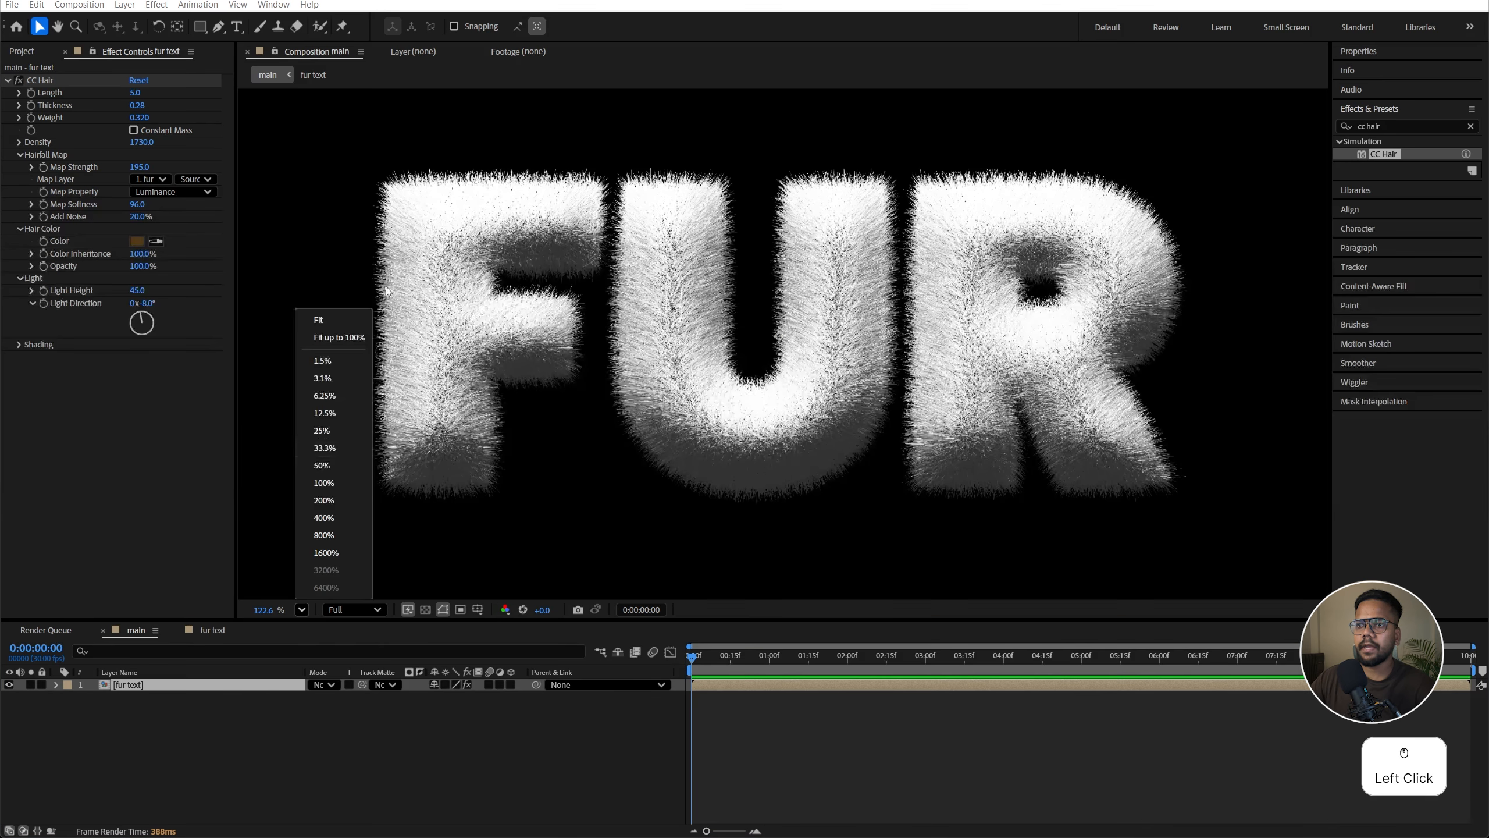
left_click(353, 317)
key("space")
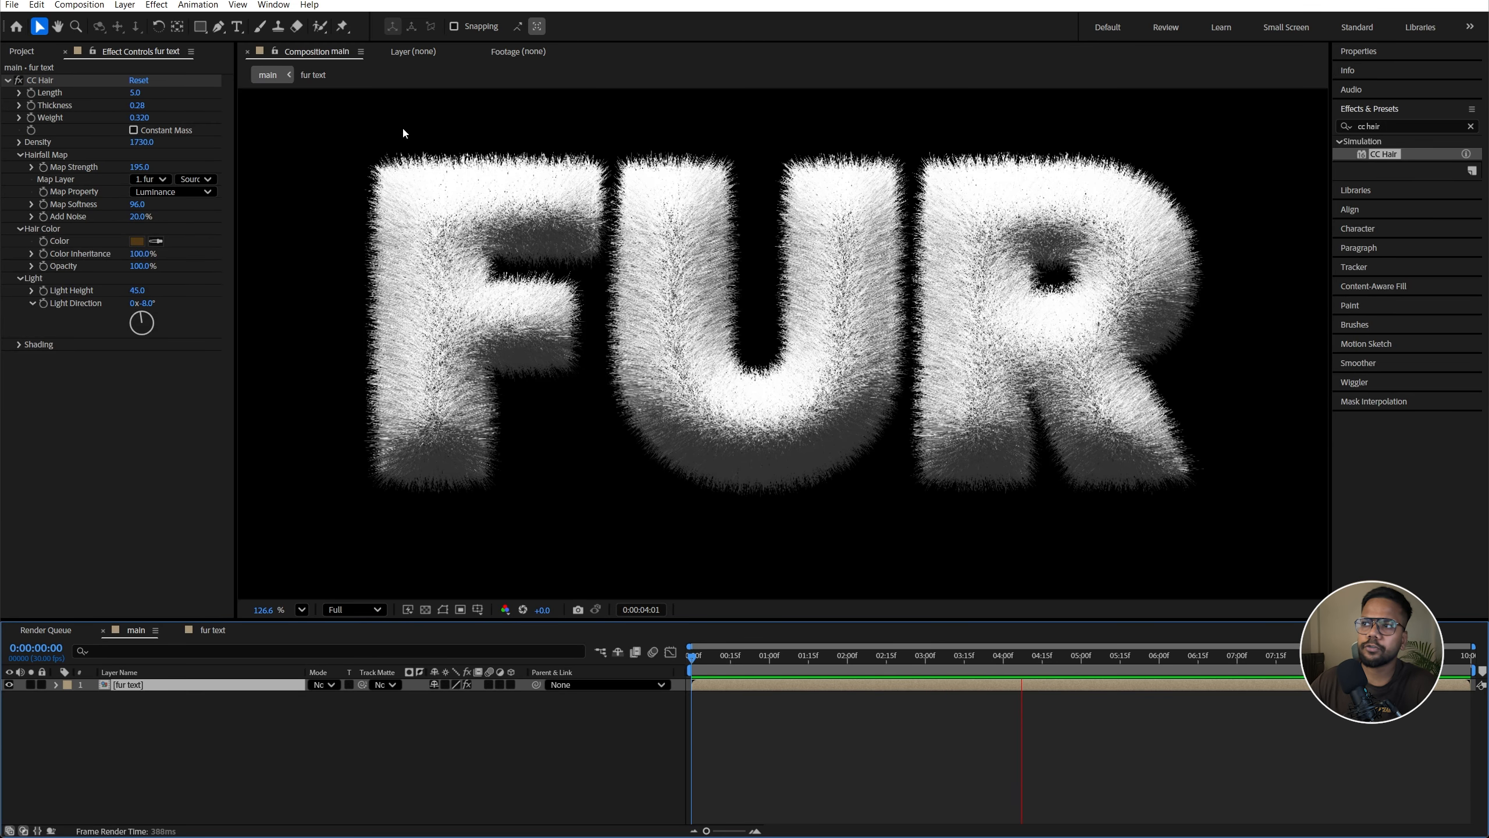
key("space")
Step: Create a new solid layer named map in the main composition
left_click(259, 735)
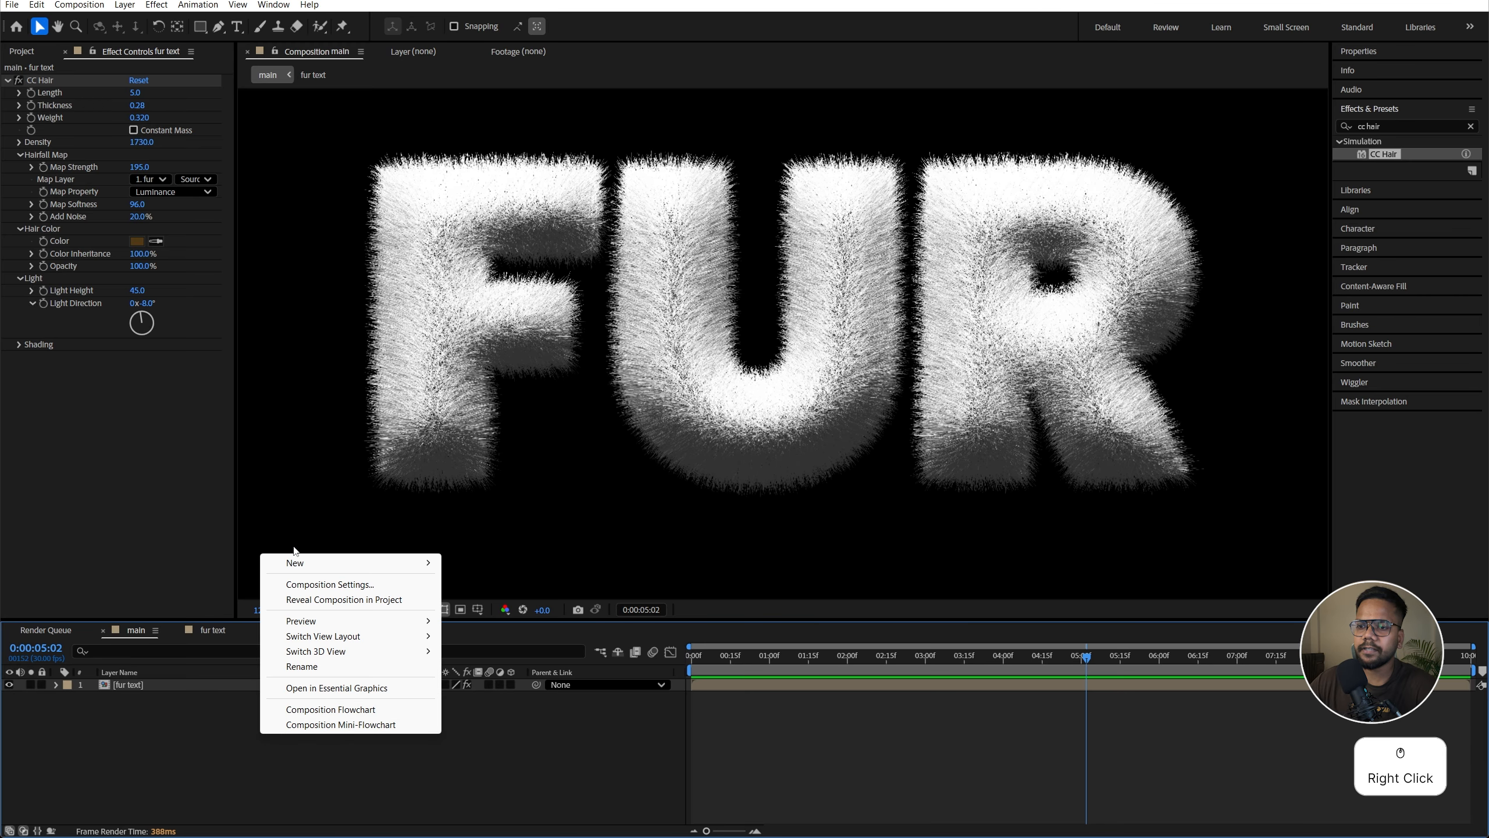
right_click(260, 736)
left_click(295, 563)
left_click(469, 600)
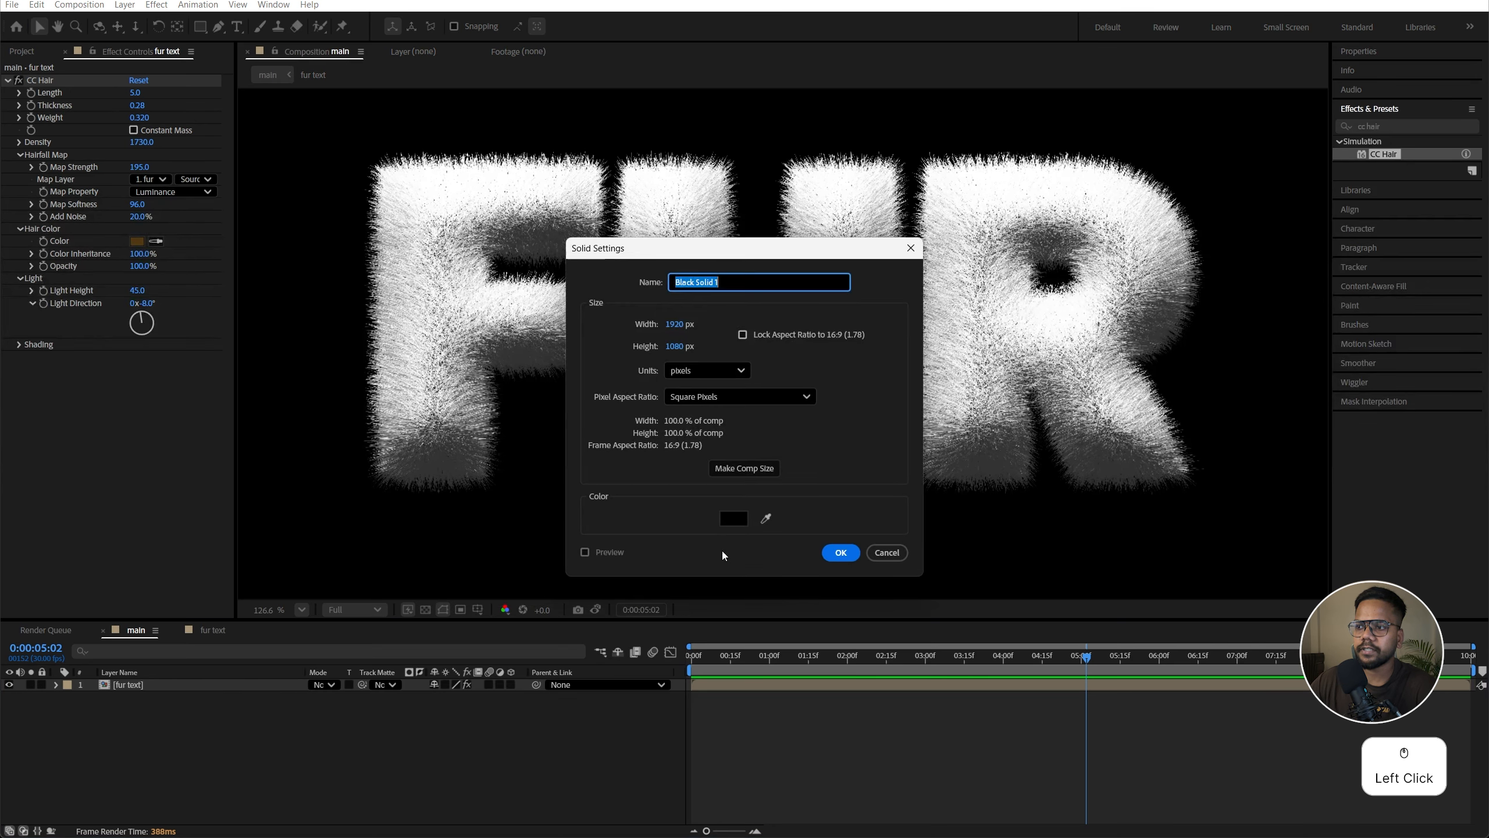
type("map")
left_click(840, 552)
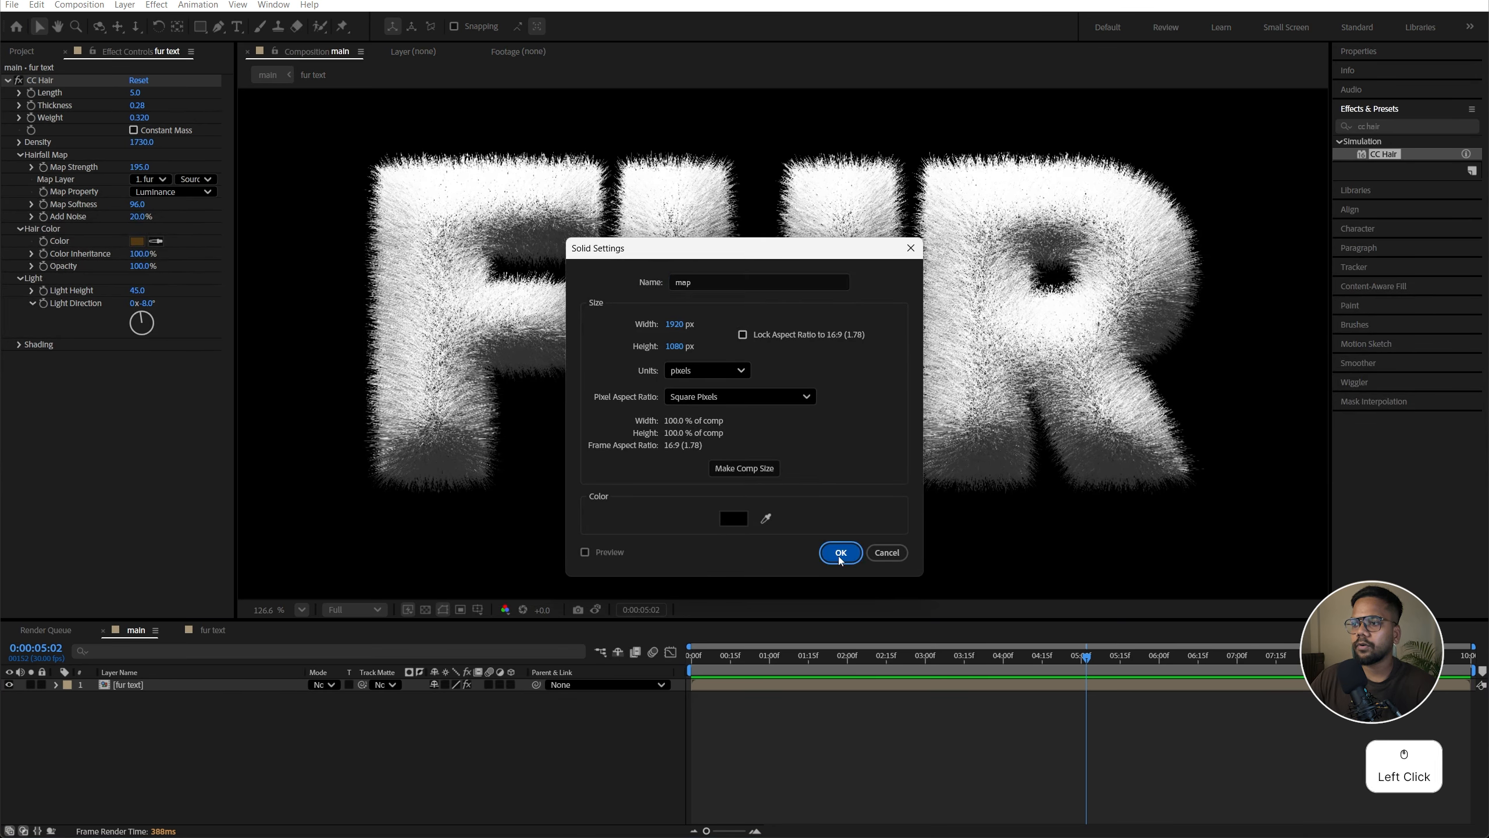
Step: Search the effects for frac and apply Fractal Noise to the map layer
left_click(1394, 127)
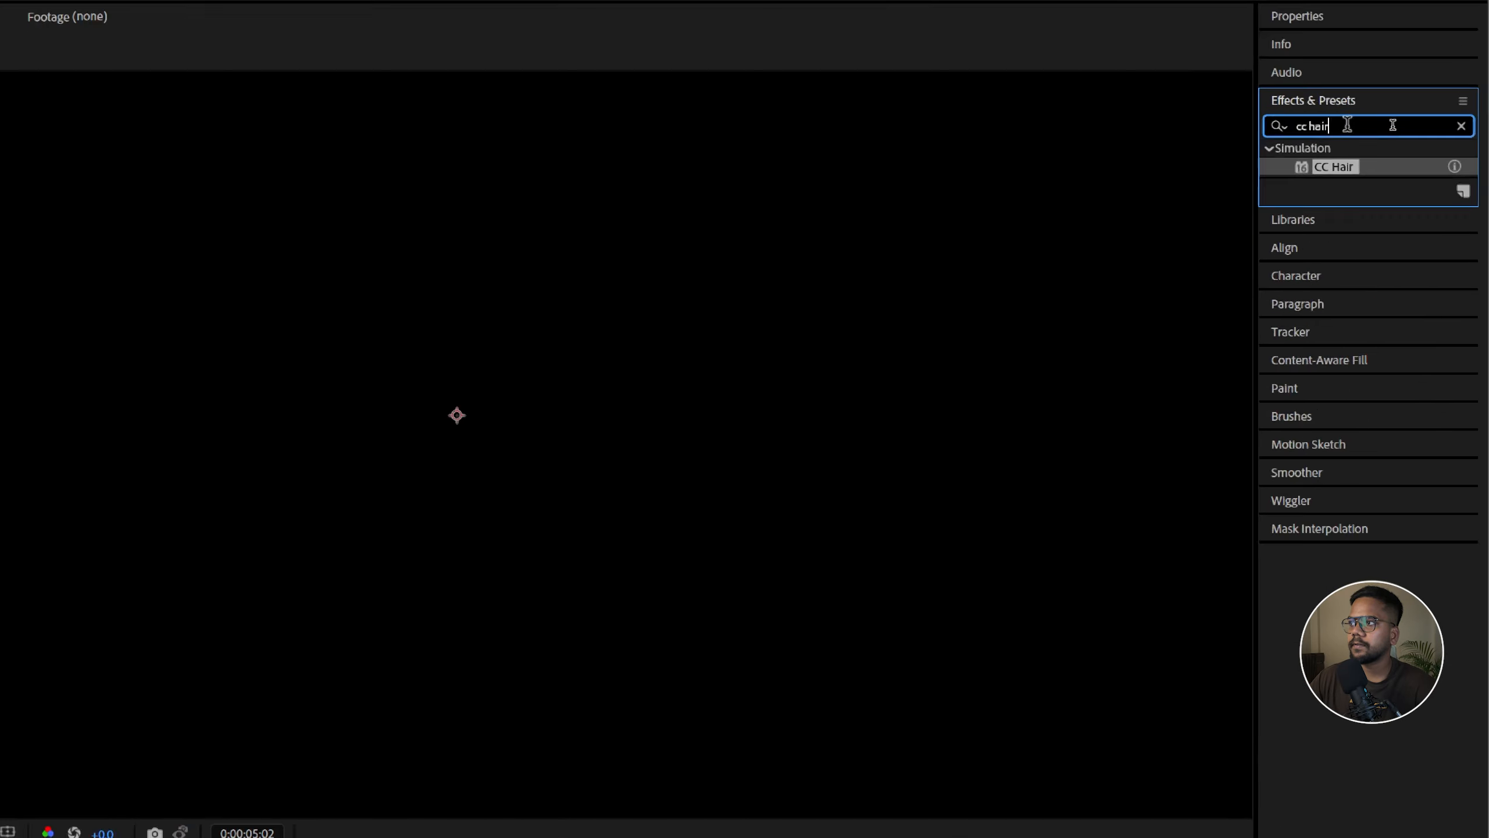
left_click_drag(1347, 125, 1179, 123)
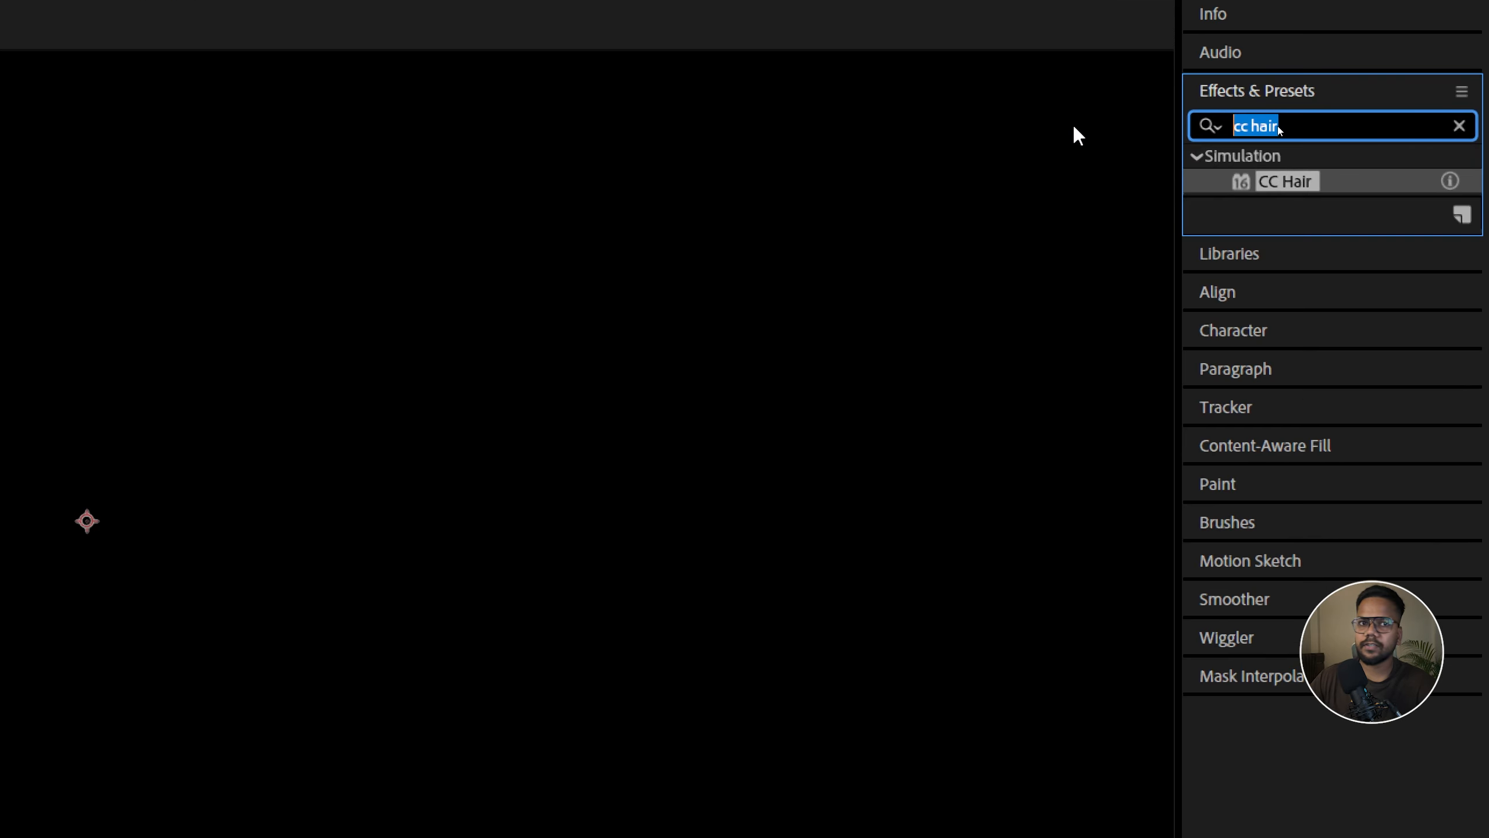
type("fr")
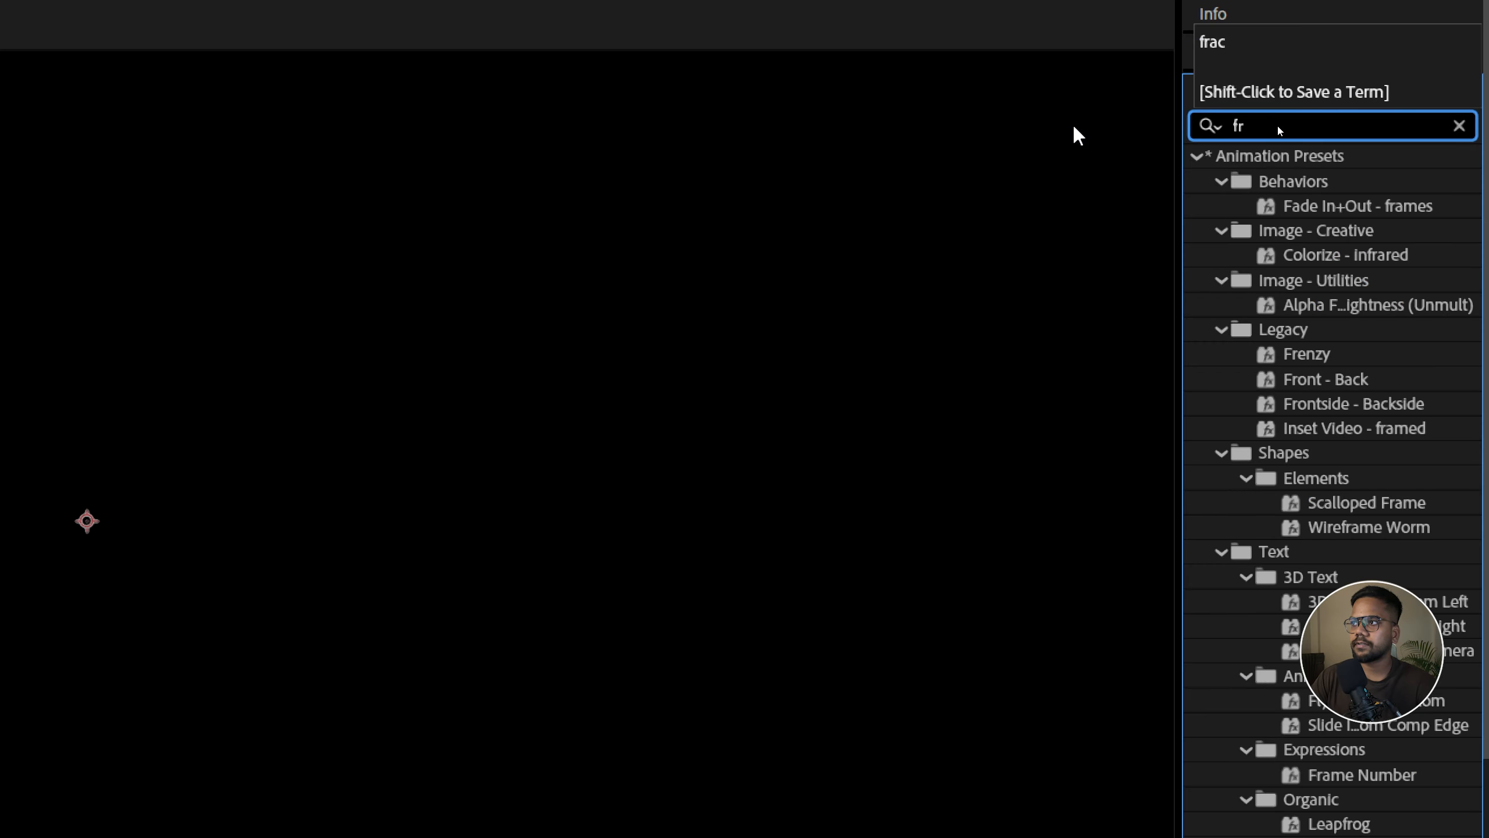
type("ac")
left_click(1319, 355)
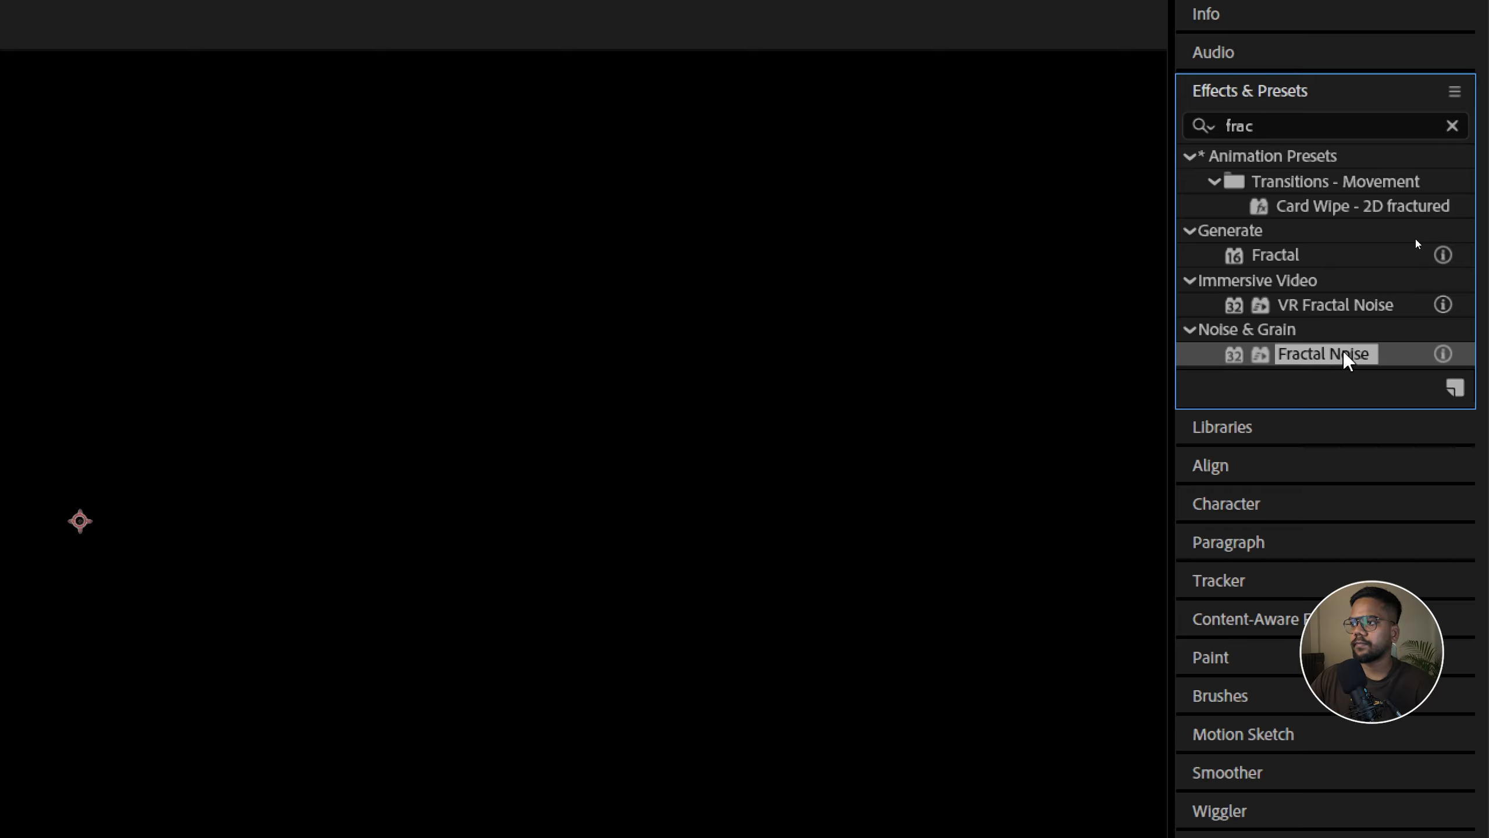
key("ctrl+1")
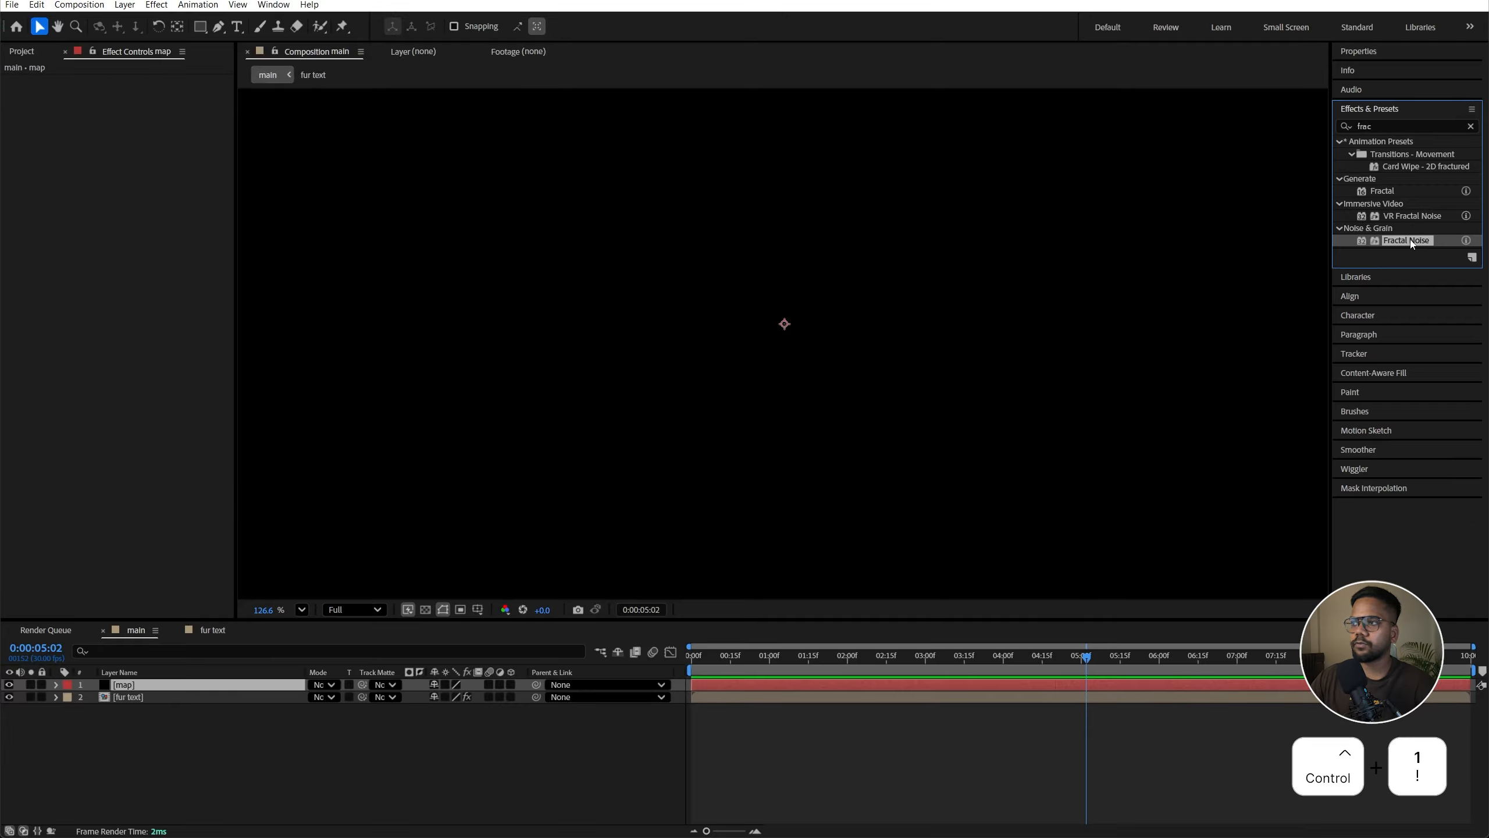
left_click_drag(1411, 244, 129, 685)
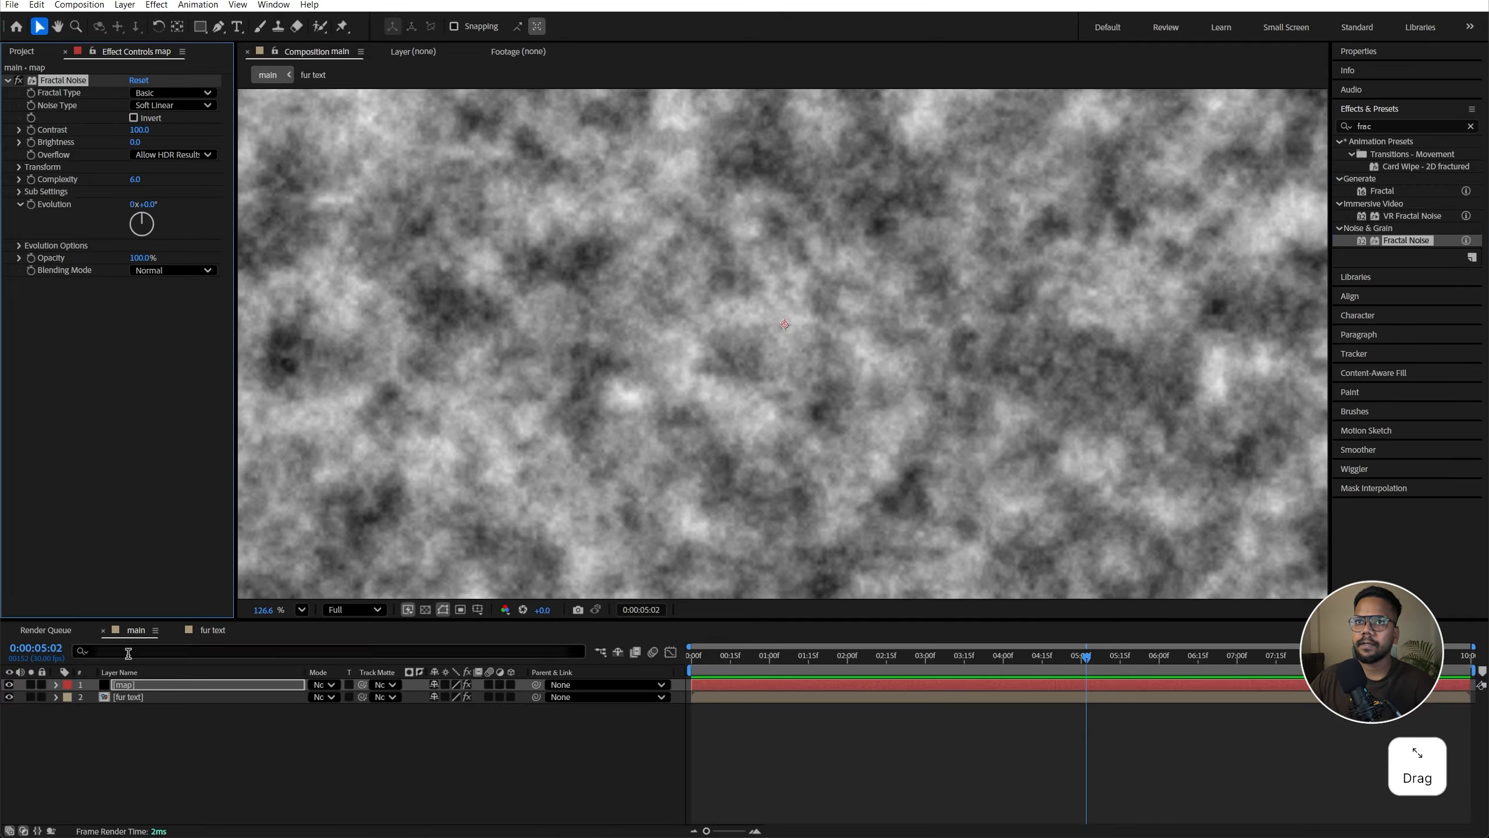
Step: Set the Fractal Type to Dynamic Twist and the Contrast to 150
left_click(141, 93)
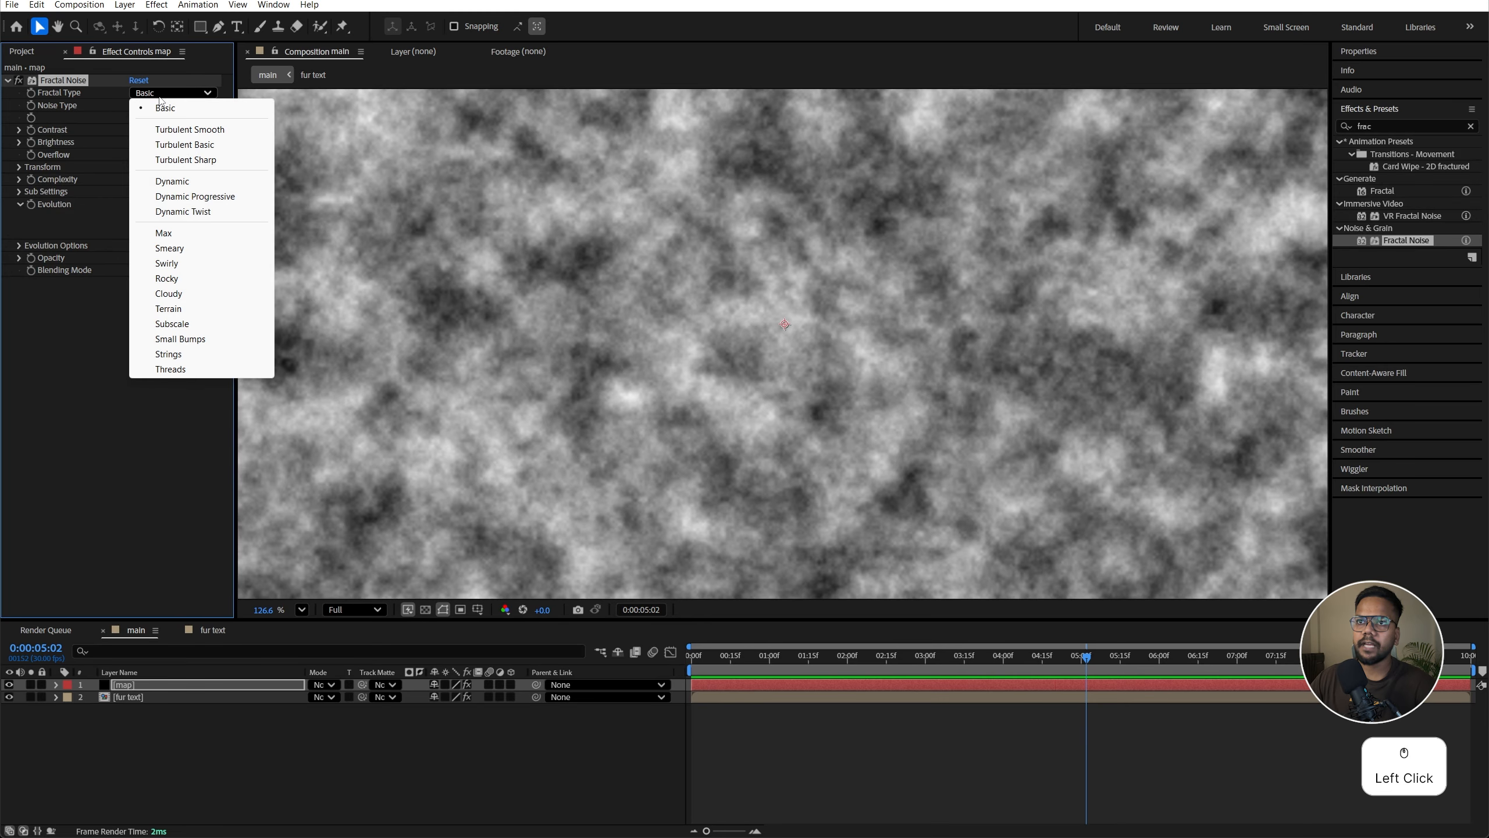
left_click(195, 212)
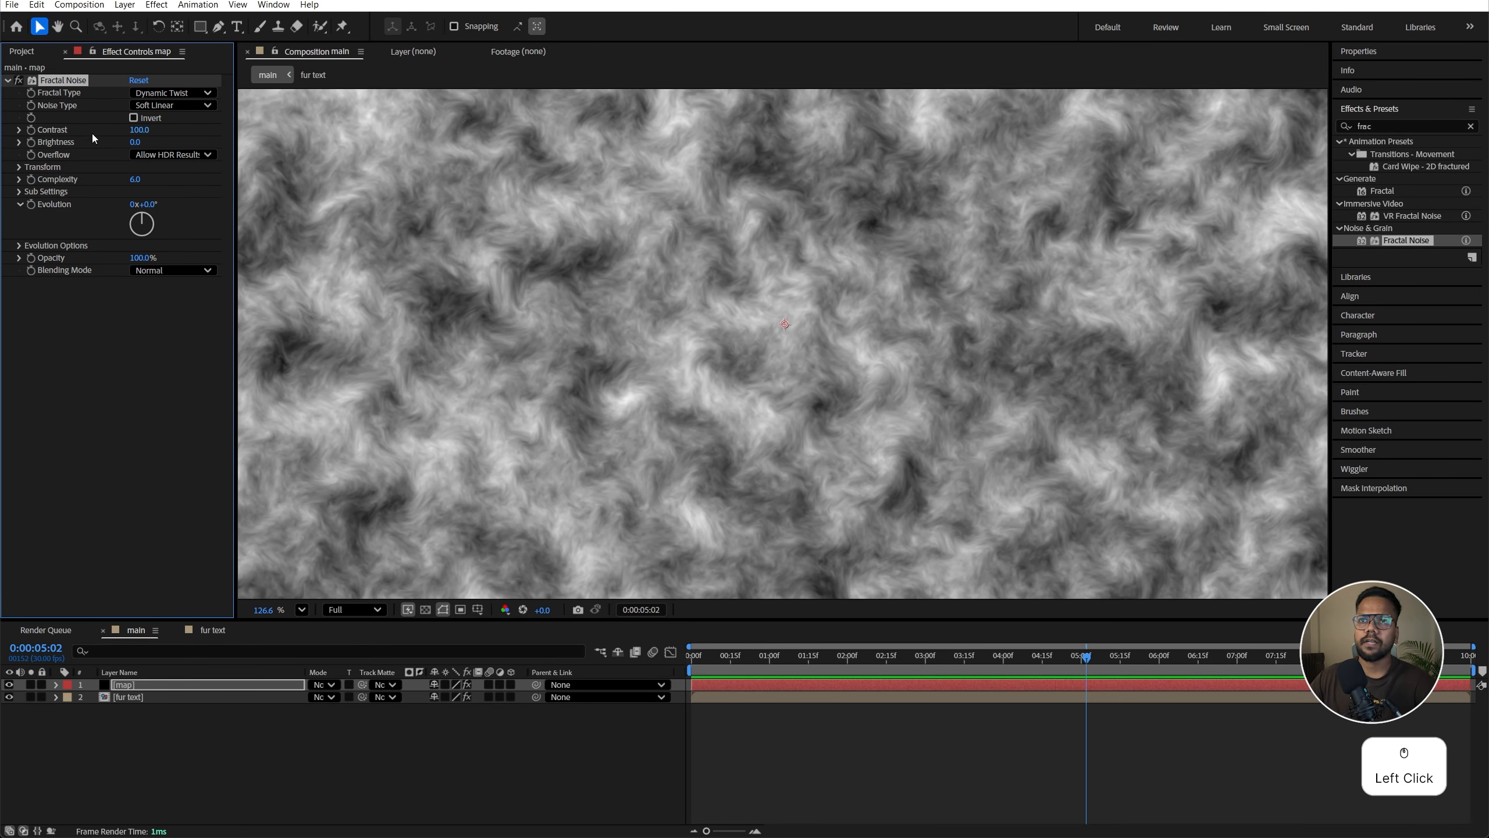
left_click(135, 130)
type("150")
key("shift+Return")
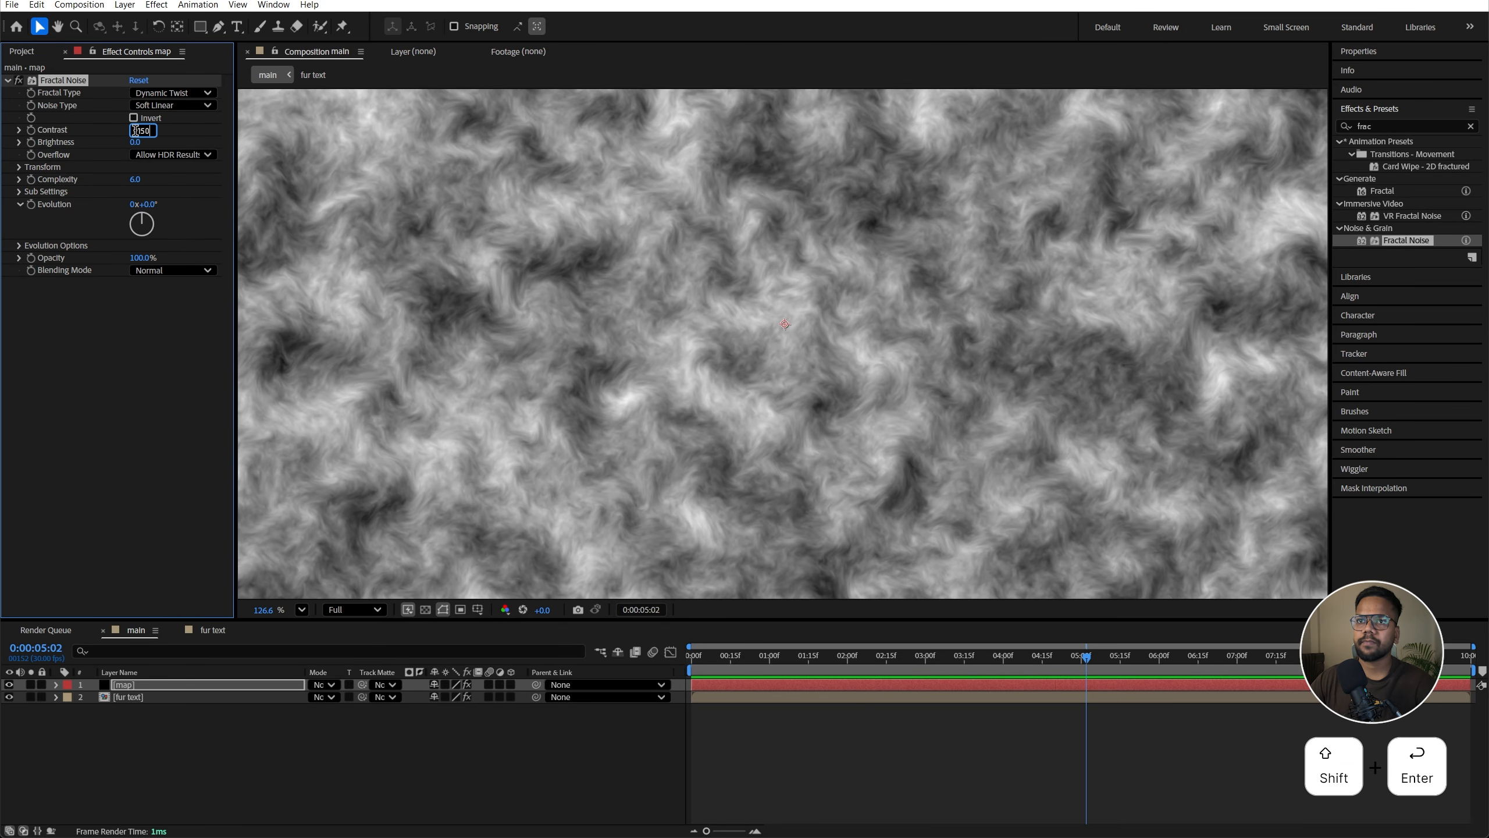
key("Return")
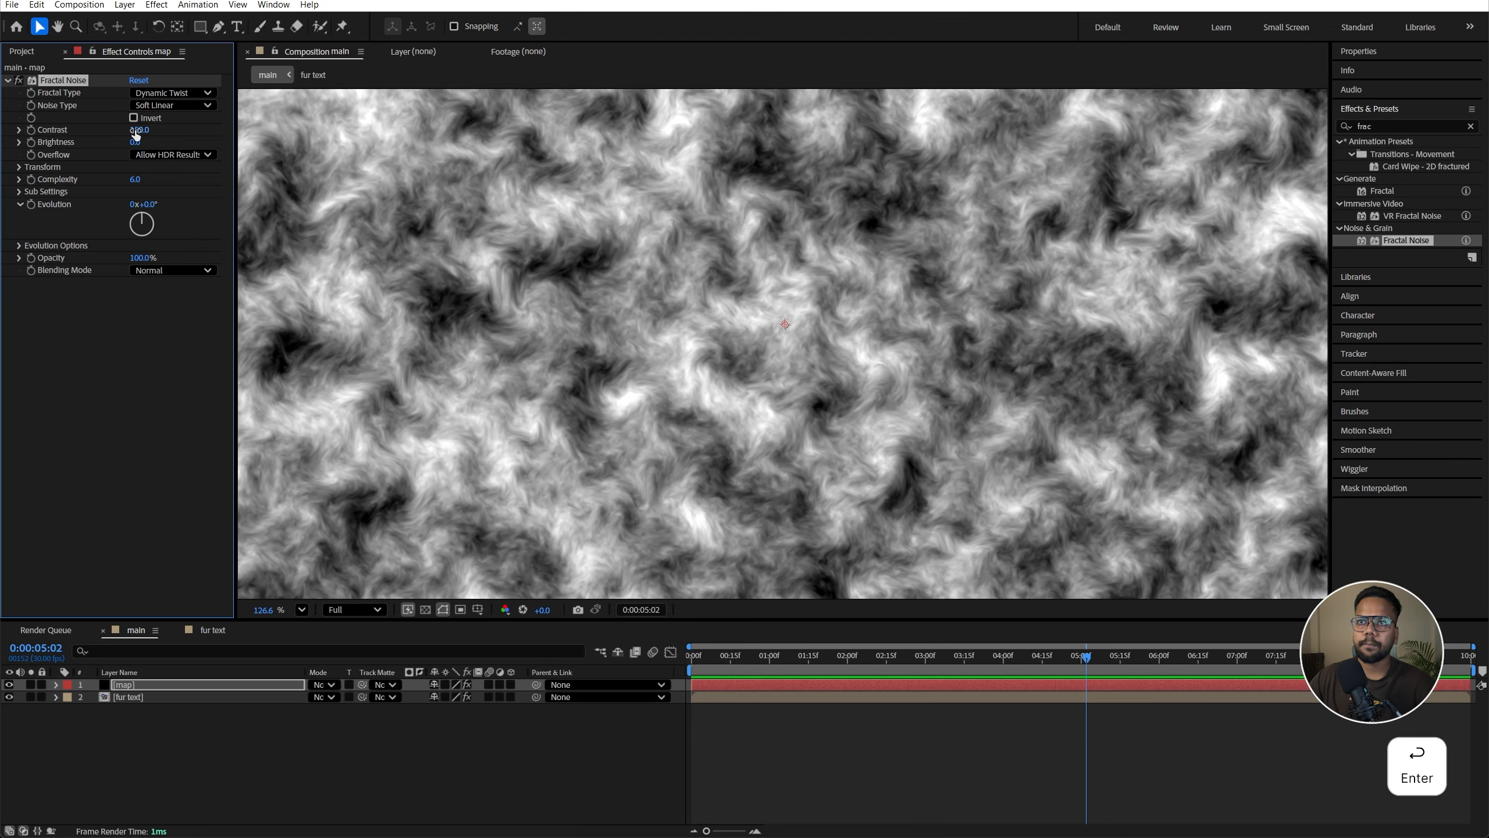
Step: Set the fractal noise Brightness to -6
left_click(137, 141)
type("-")
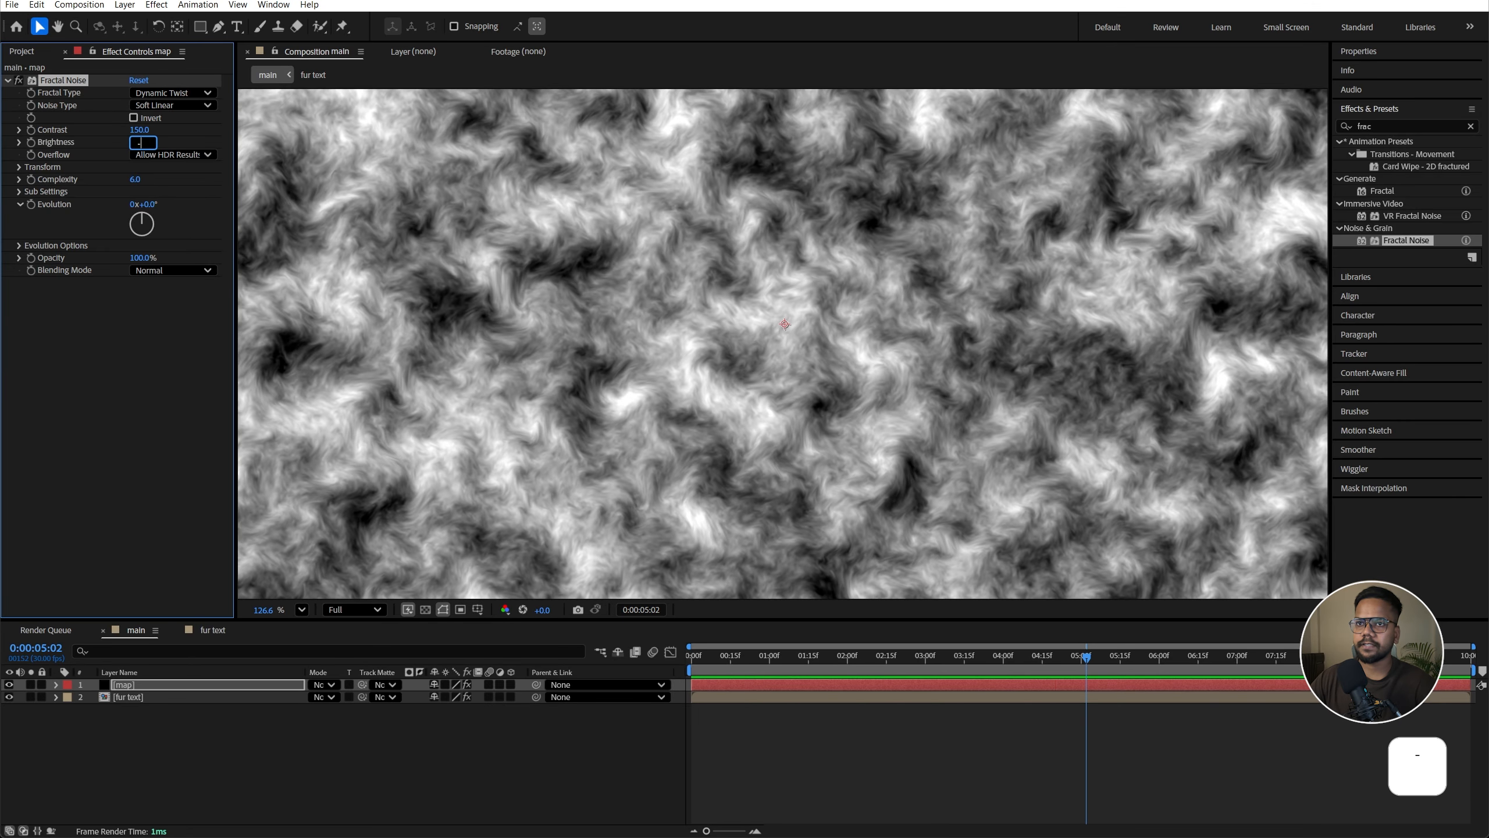
type("6")
key("Return")
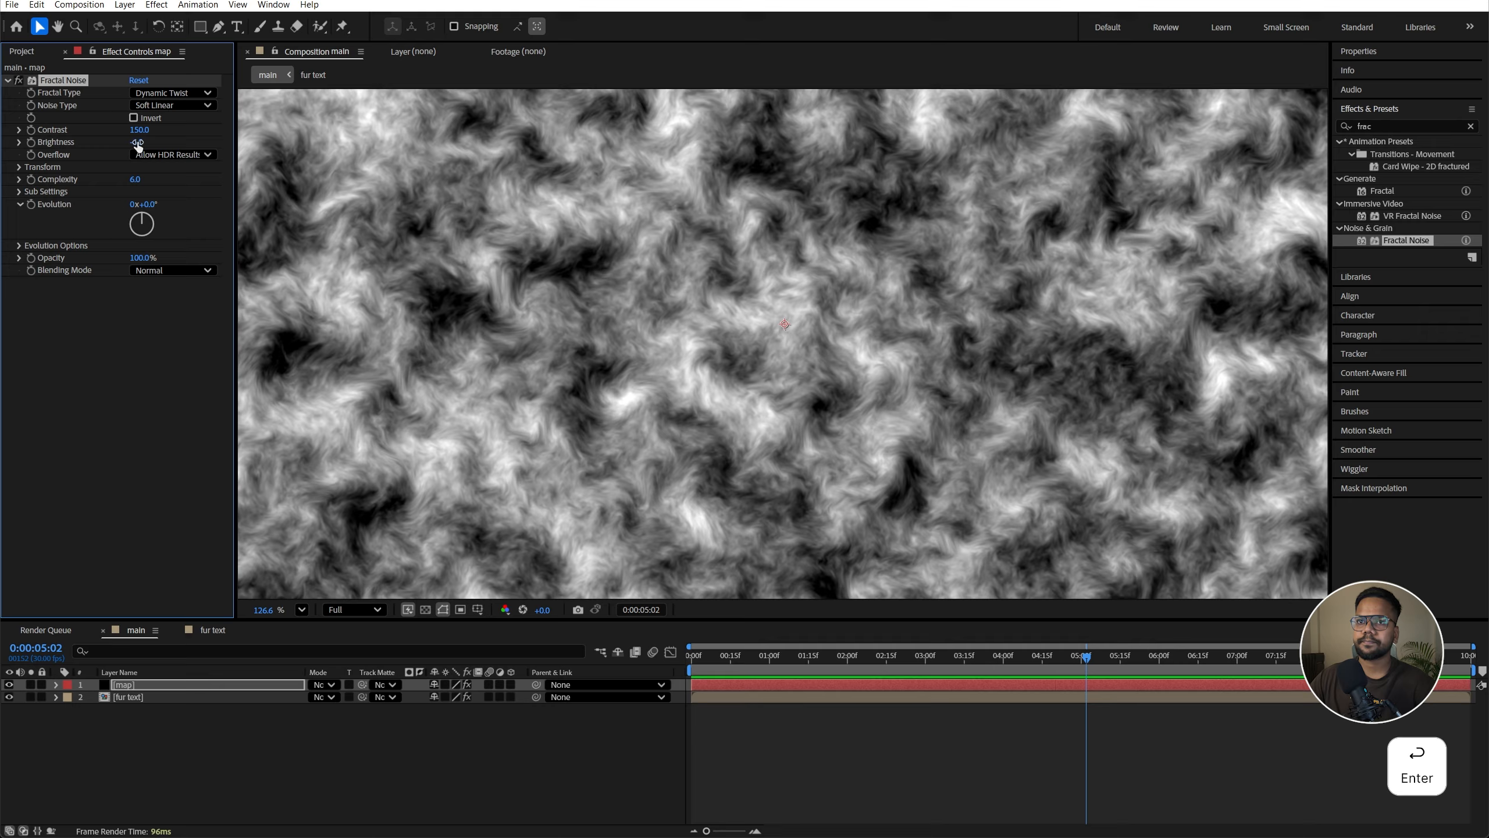
left_click(62, 205)
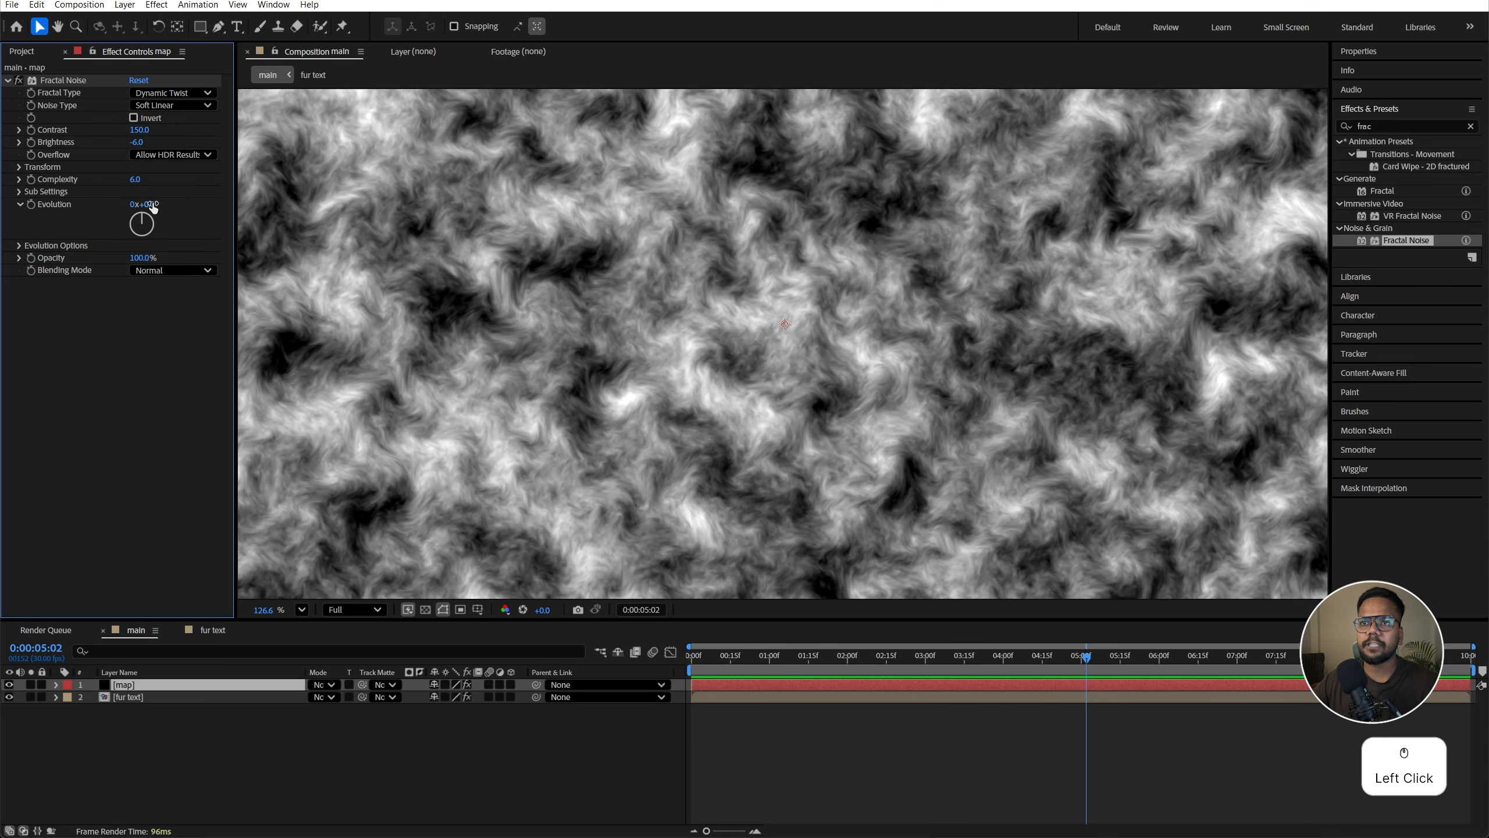
left_click_drag(152, 206, 188, 207)
key("ctrl+z")
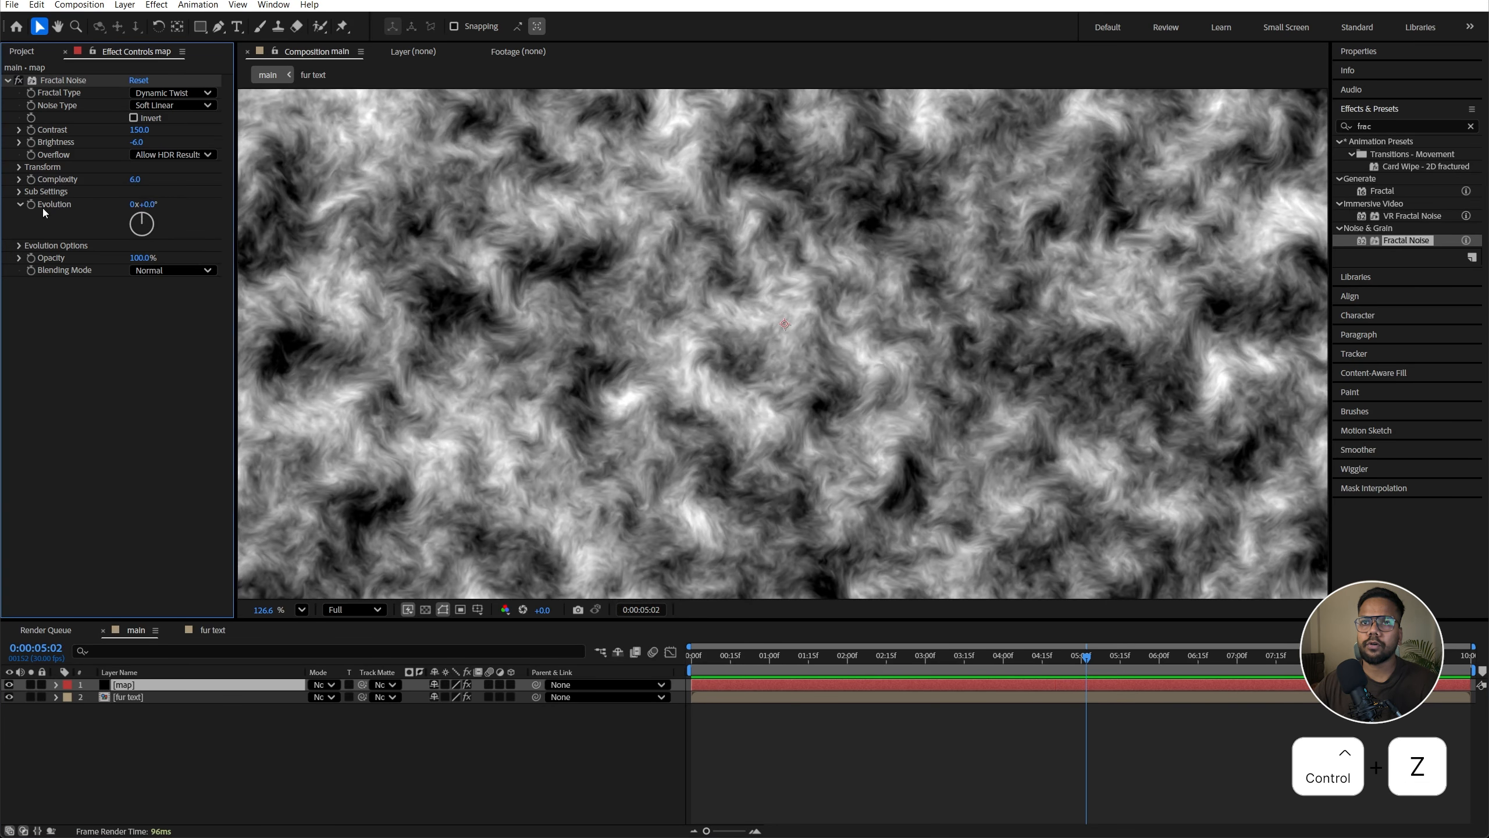
Step: Add the expression time*100 to the Evolution property
left_click(37, 205, "alt")
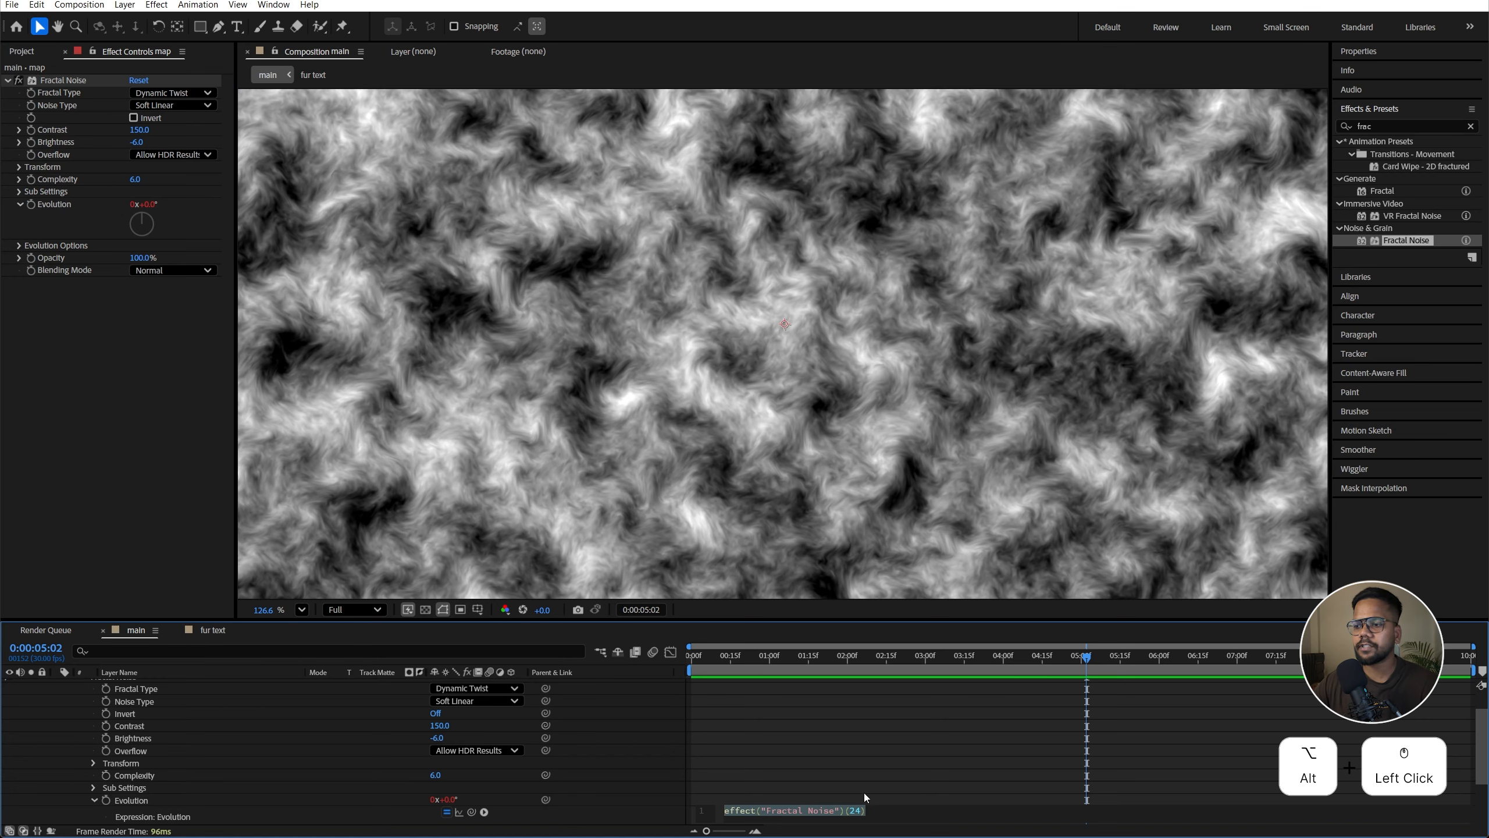
scroll(815, 786, "down", 2)
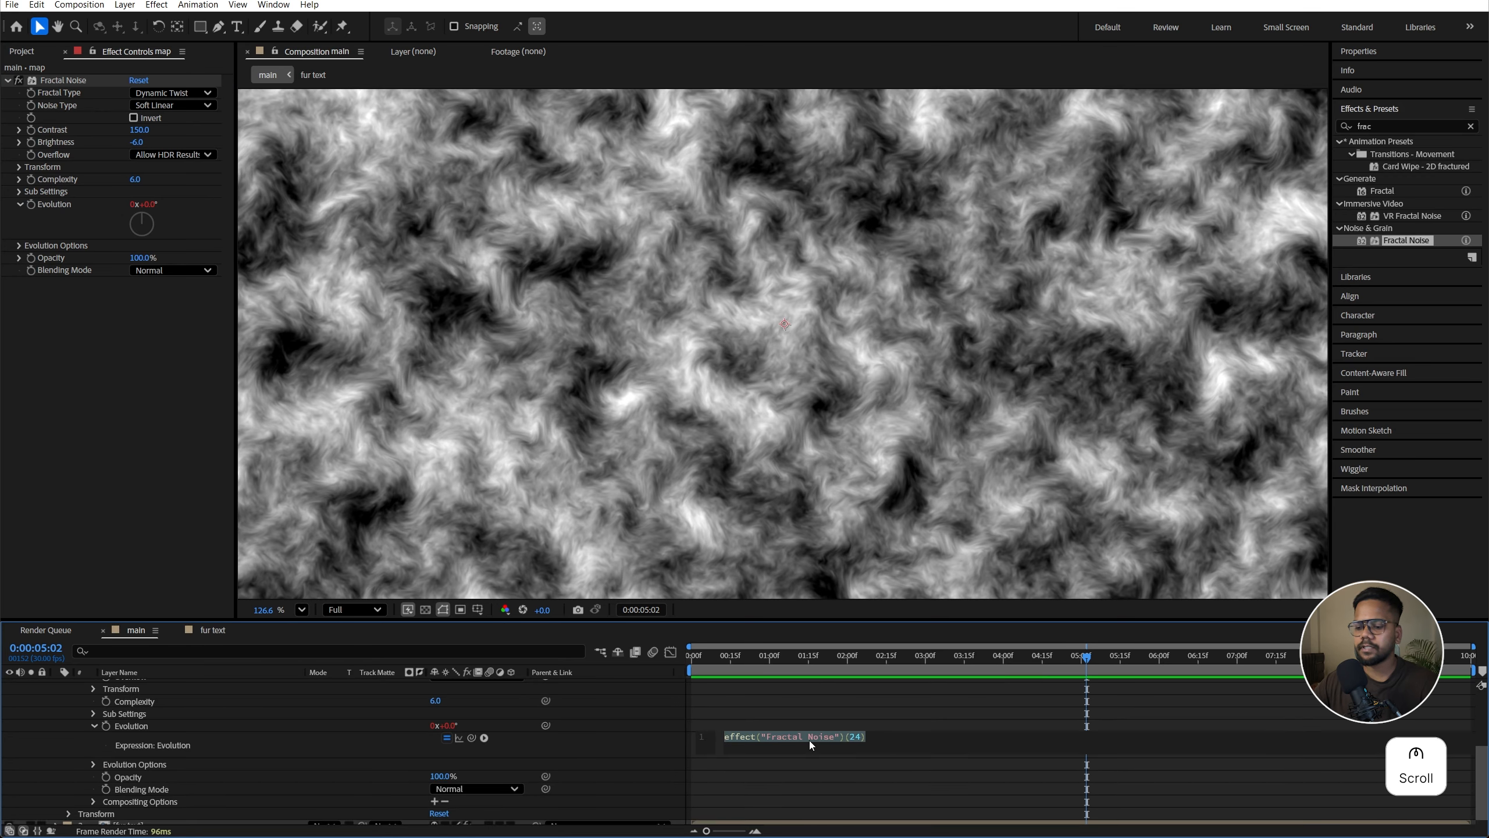
type("time")
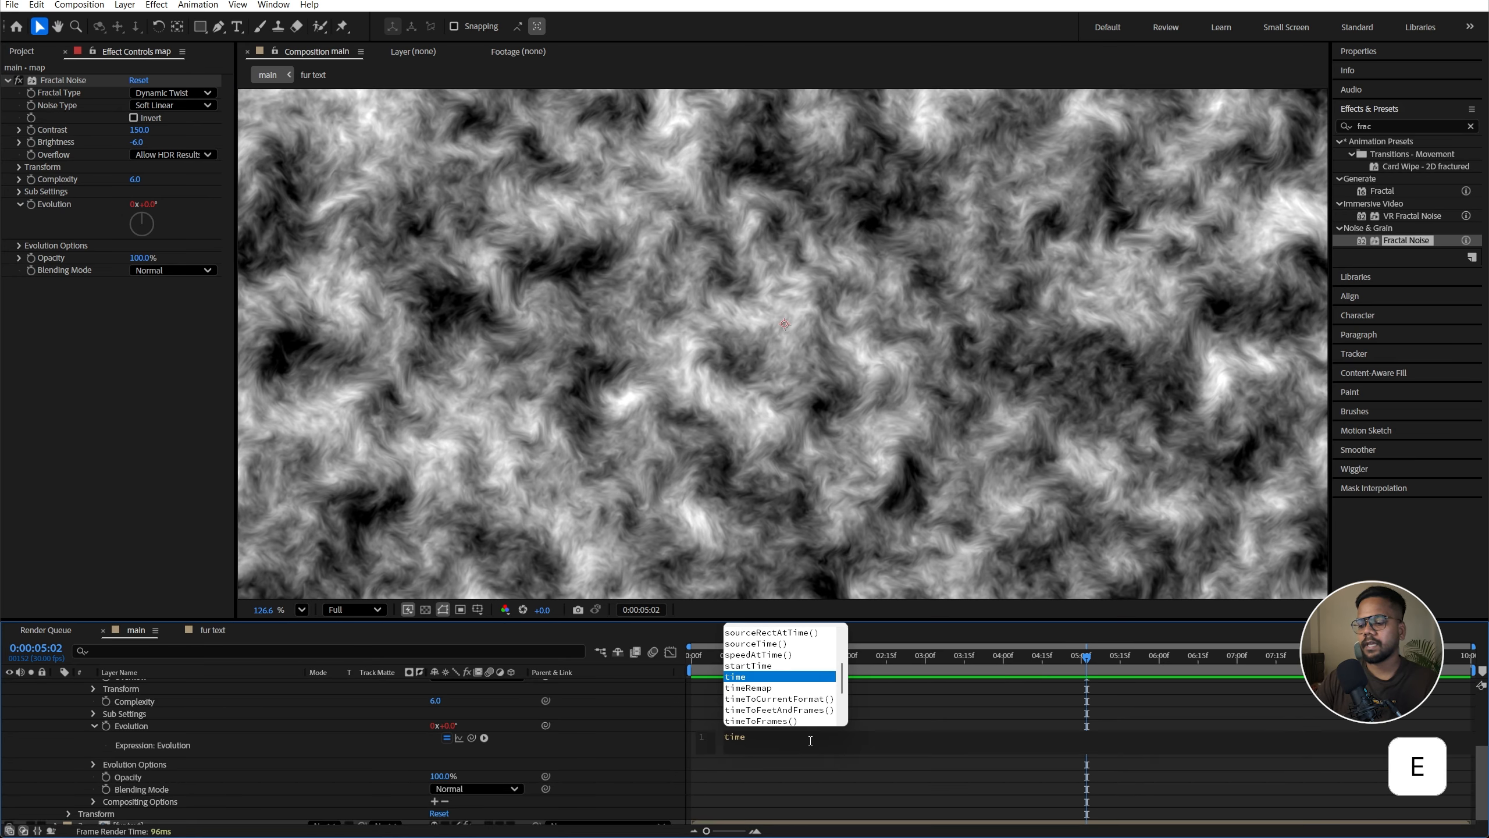
type("*100")
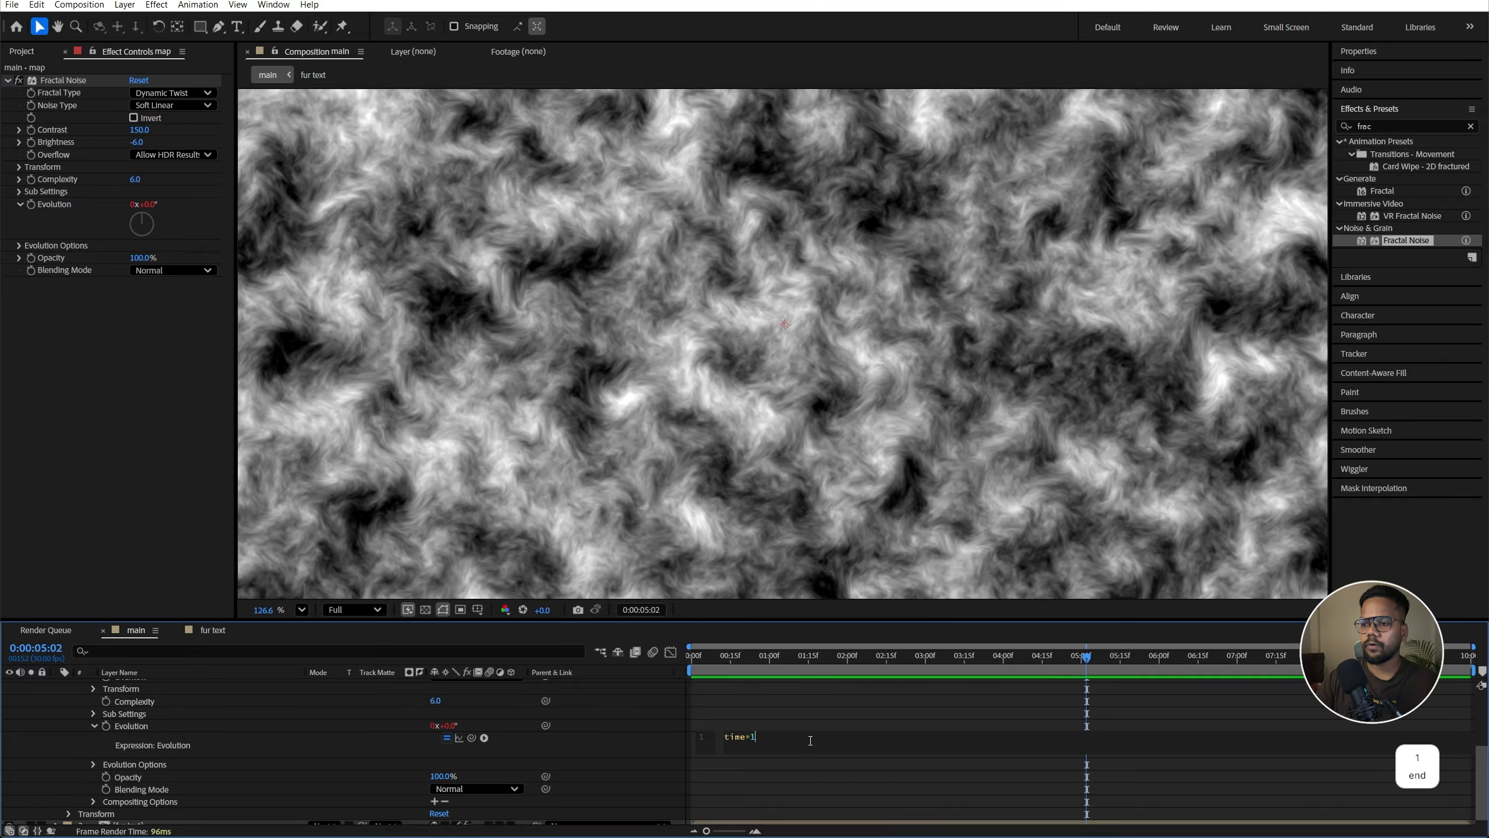
left_click(705, 656)
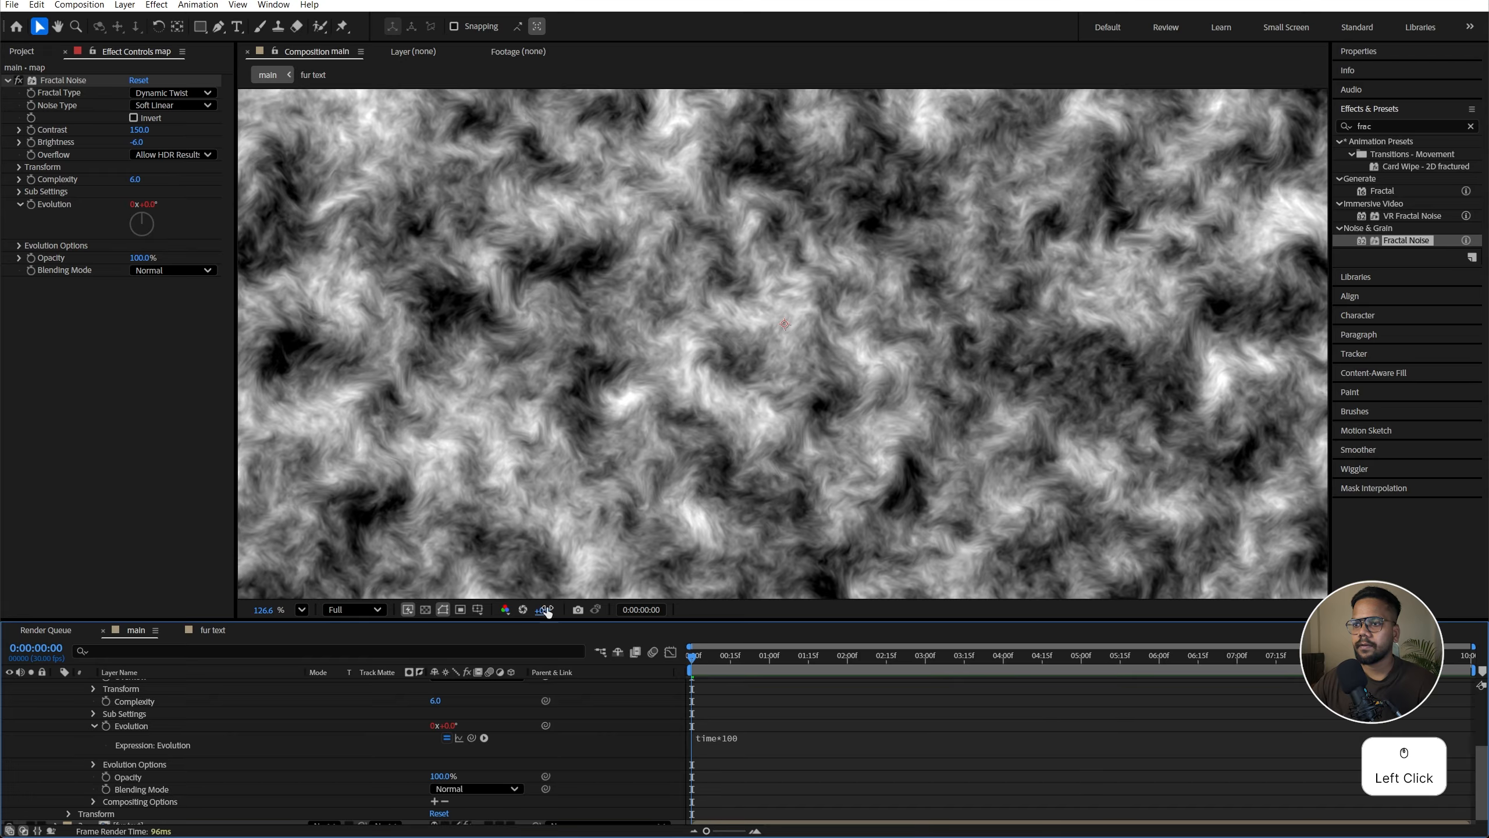
Step: Preview the noise, turn off the map layer's visibility and select the fur text layer
key("u")
key("space")
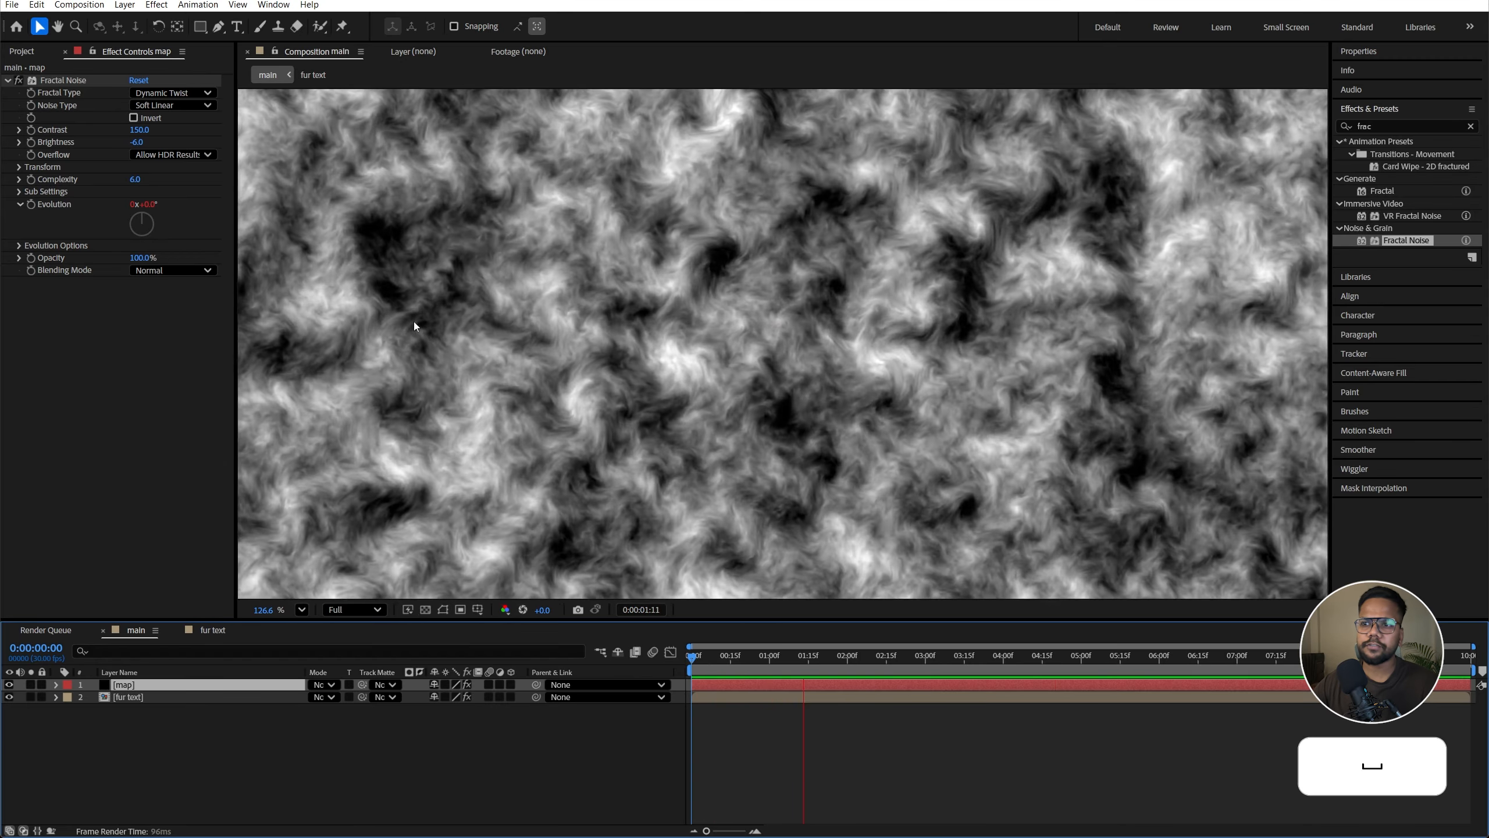
left_click(19, 690)
left_click(10, 685)
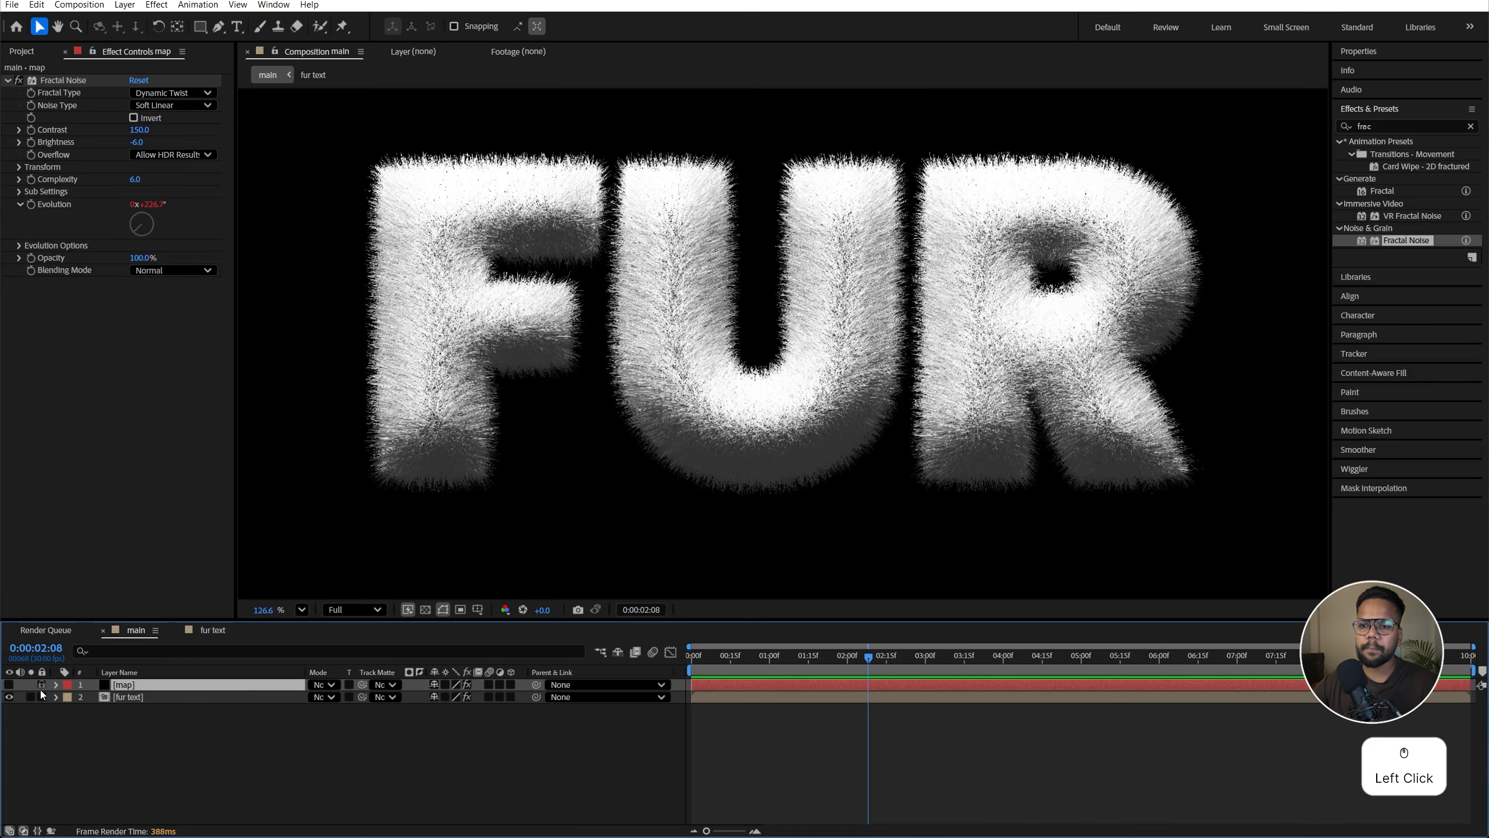
left_click(129, 697)
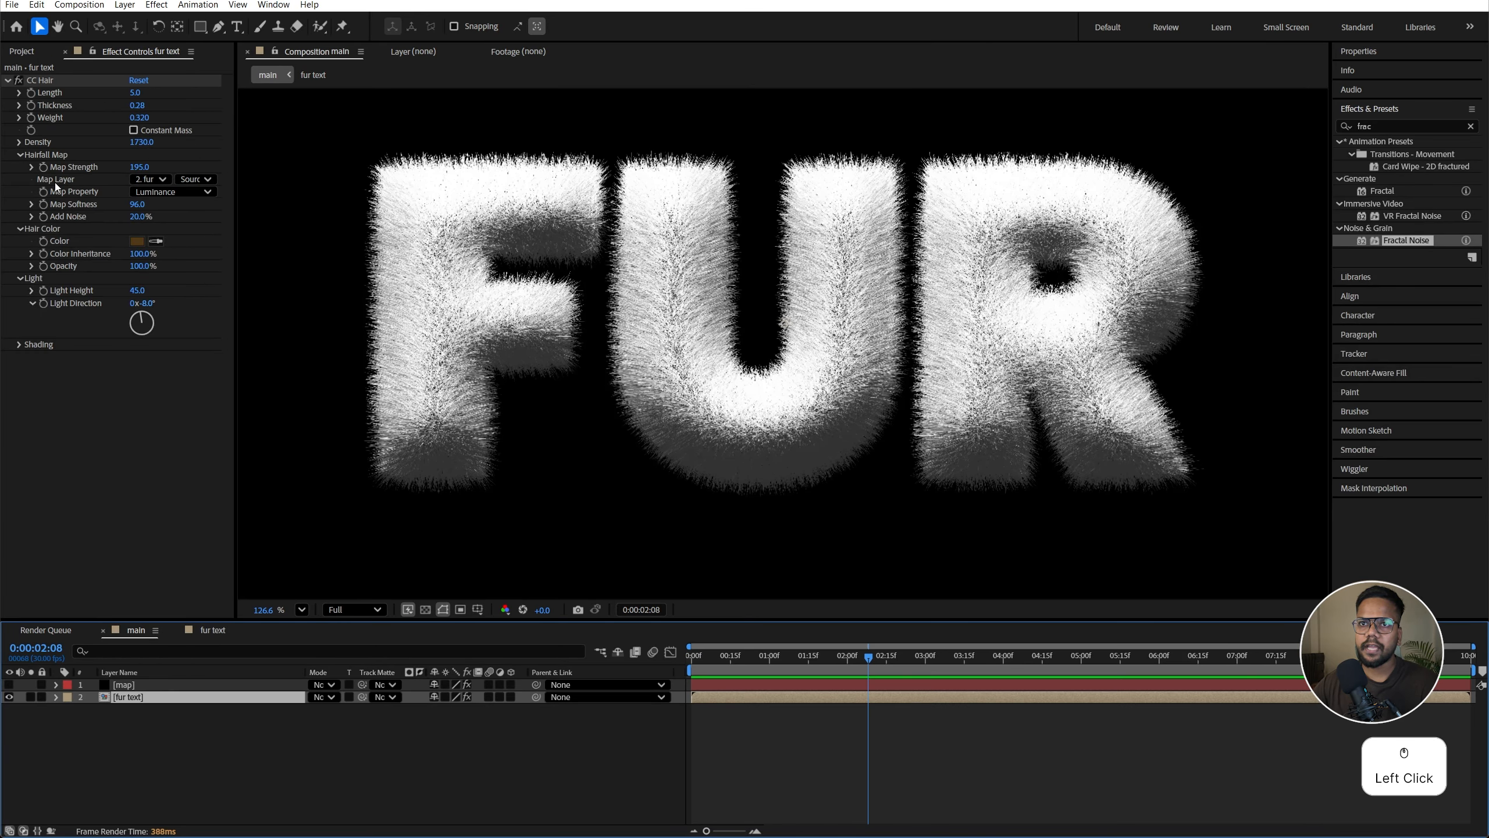
Step: Set CC Hair's Map Layer to the map layer, using its Effects & Masks
left_click(152, 180)
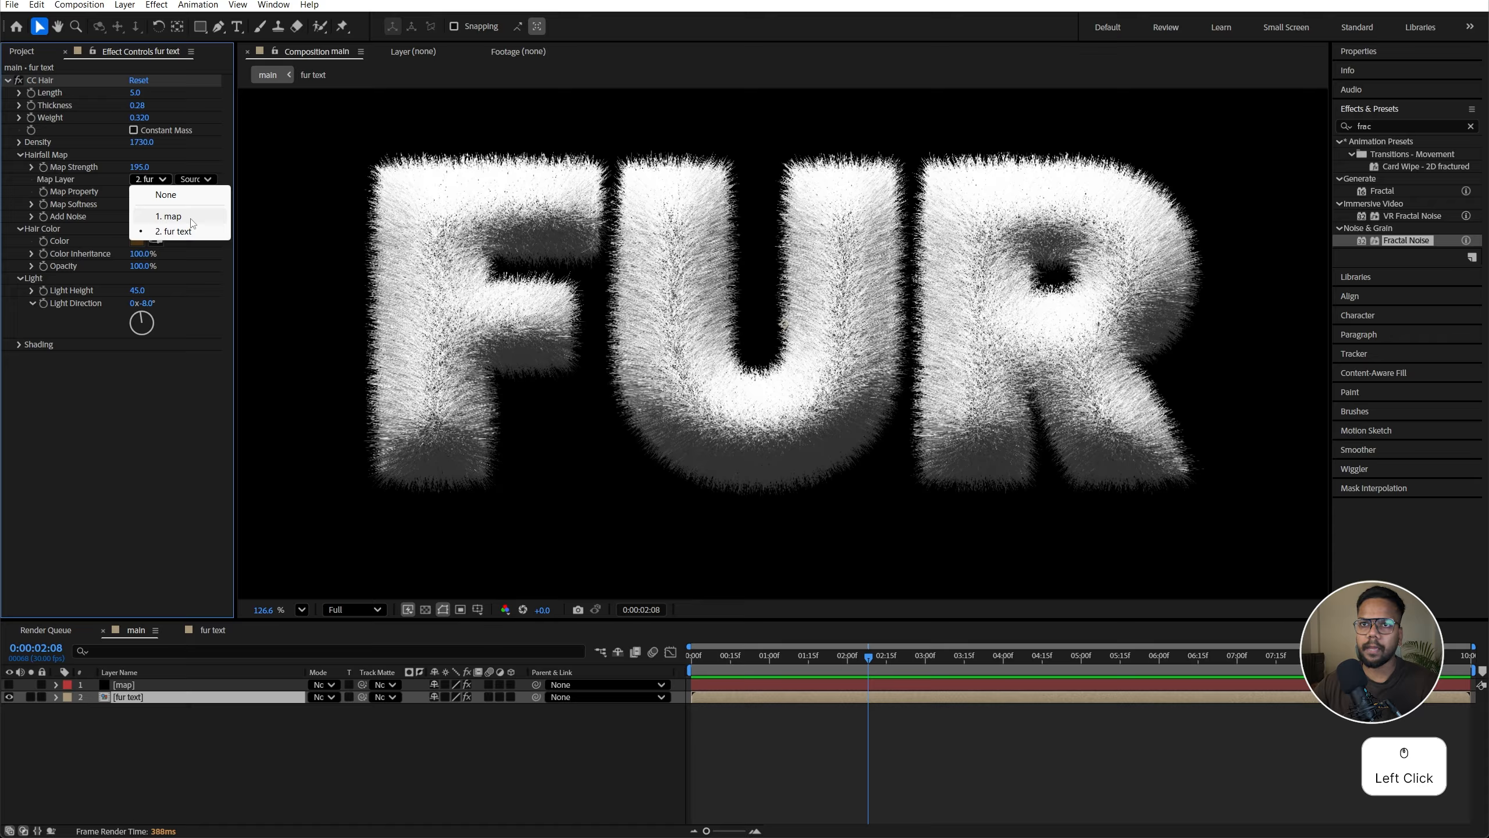
left_click(169, 217)
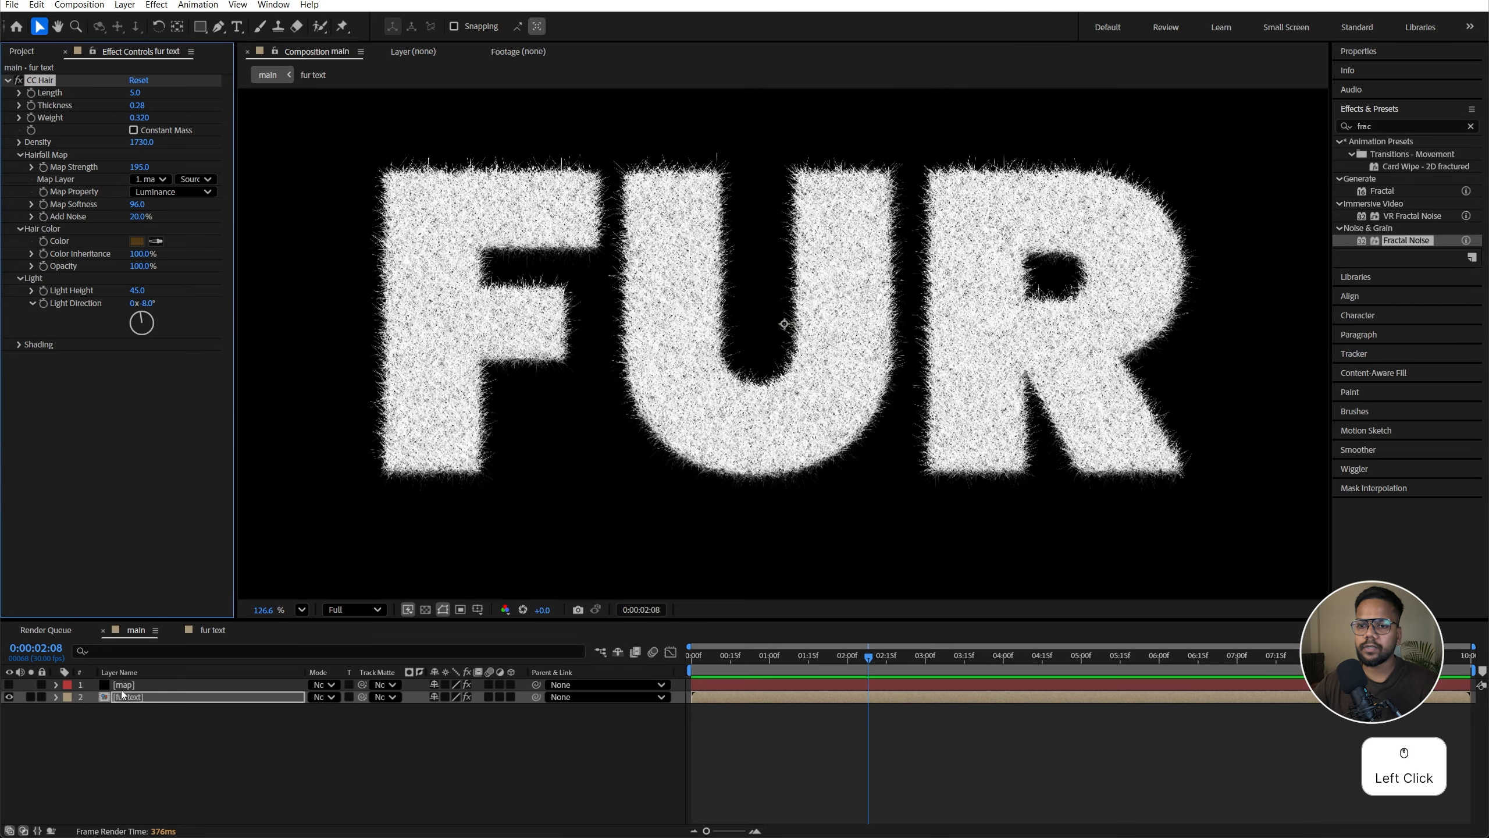
left_click(187, 179)
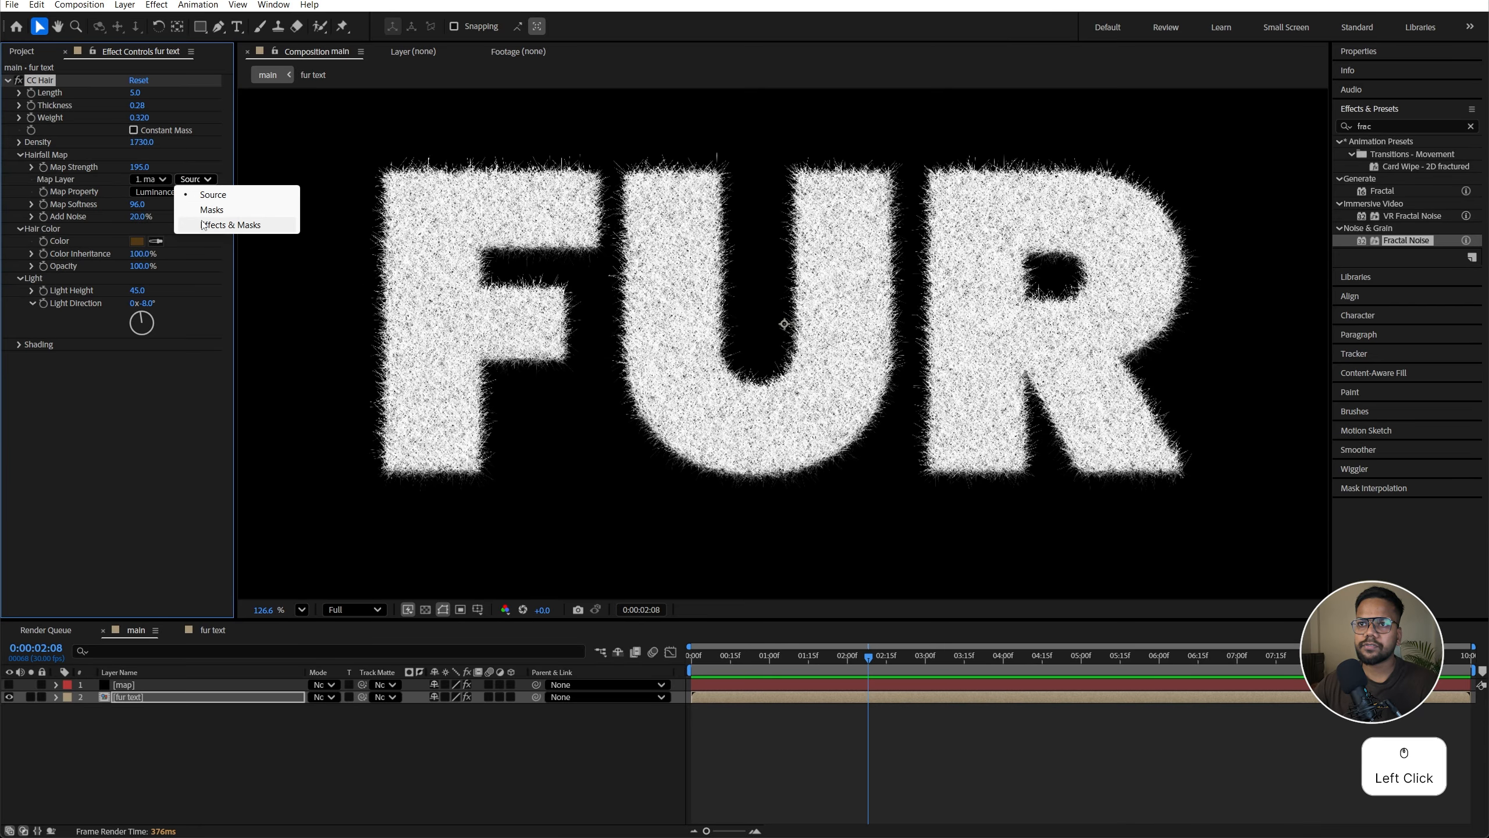
left_click(253, 231)
Step: Preview the fur animation from the start of the timeline
left_click_drag(868, 656, 544, 655)
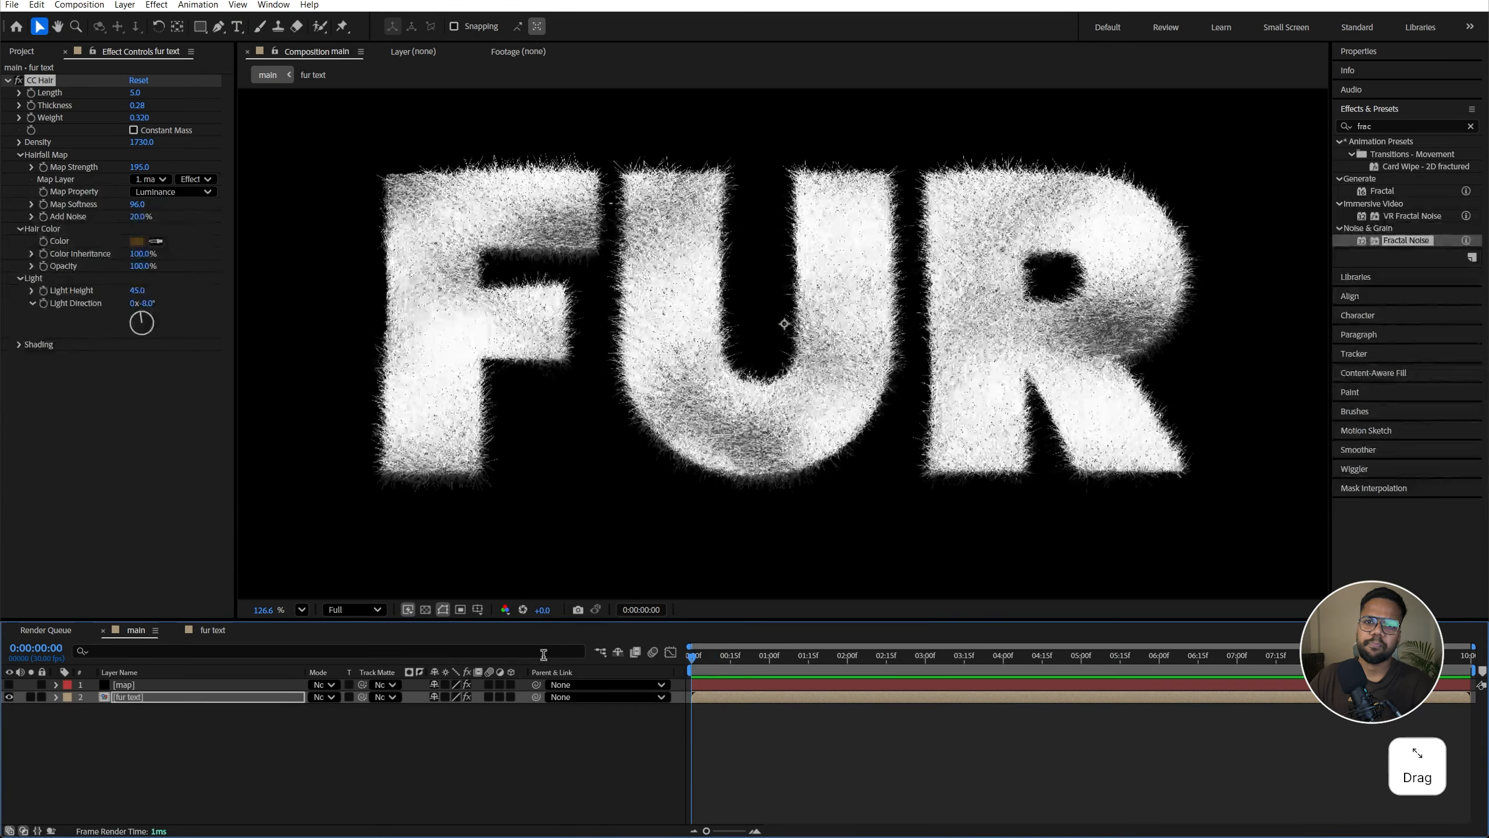
key("space")
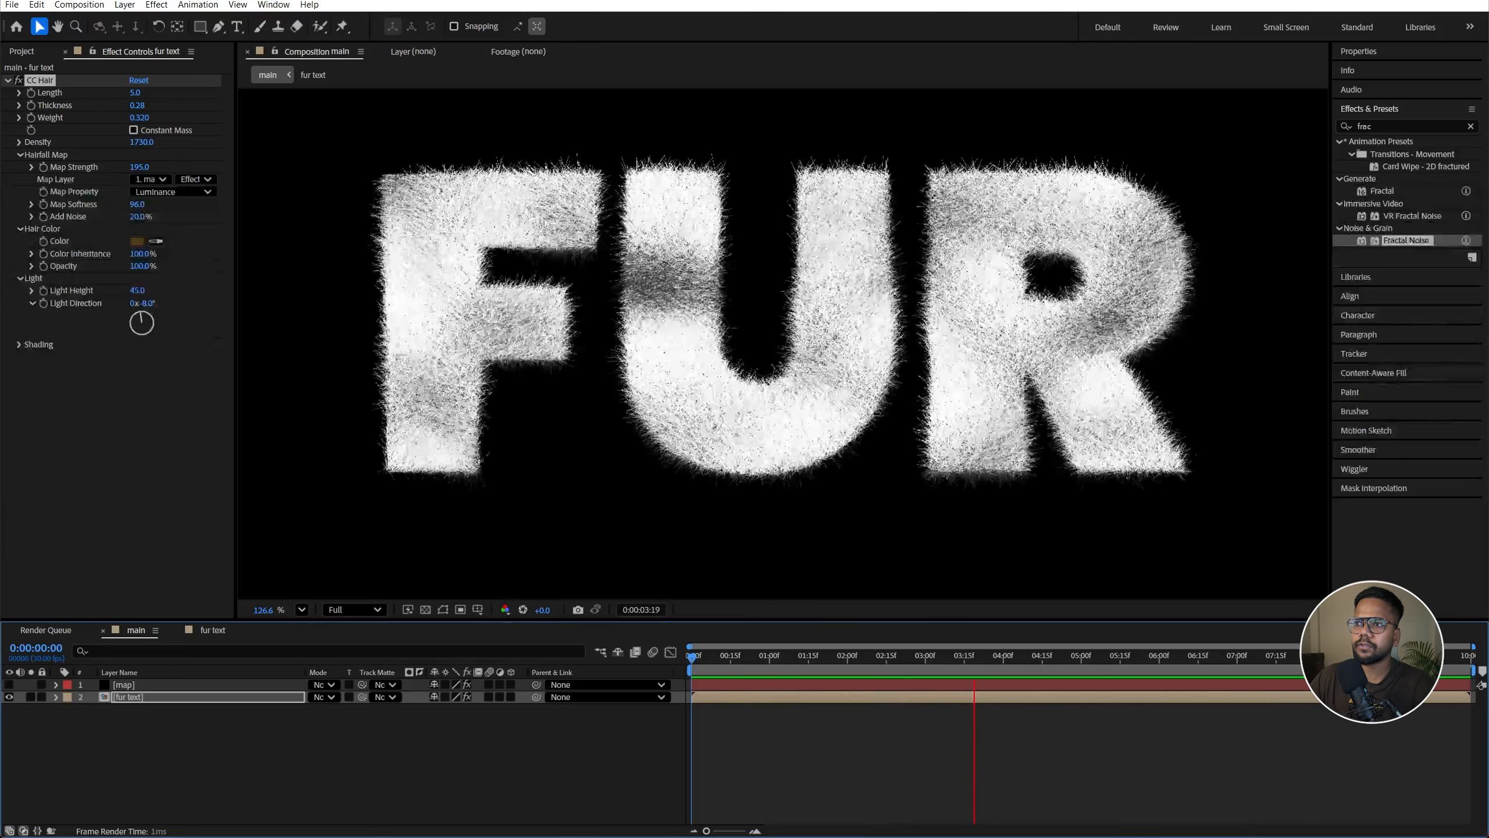
key("space")
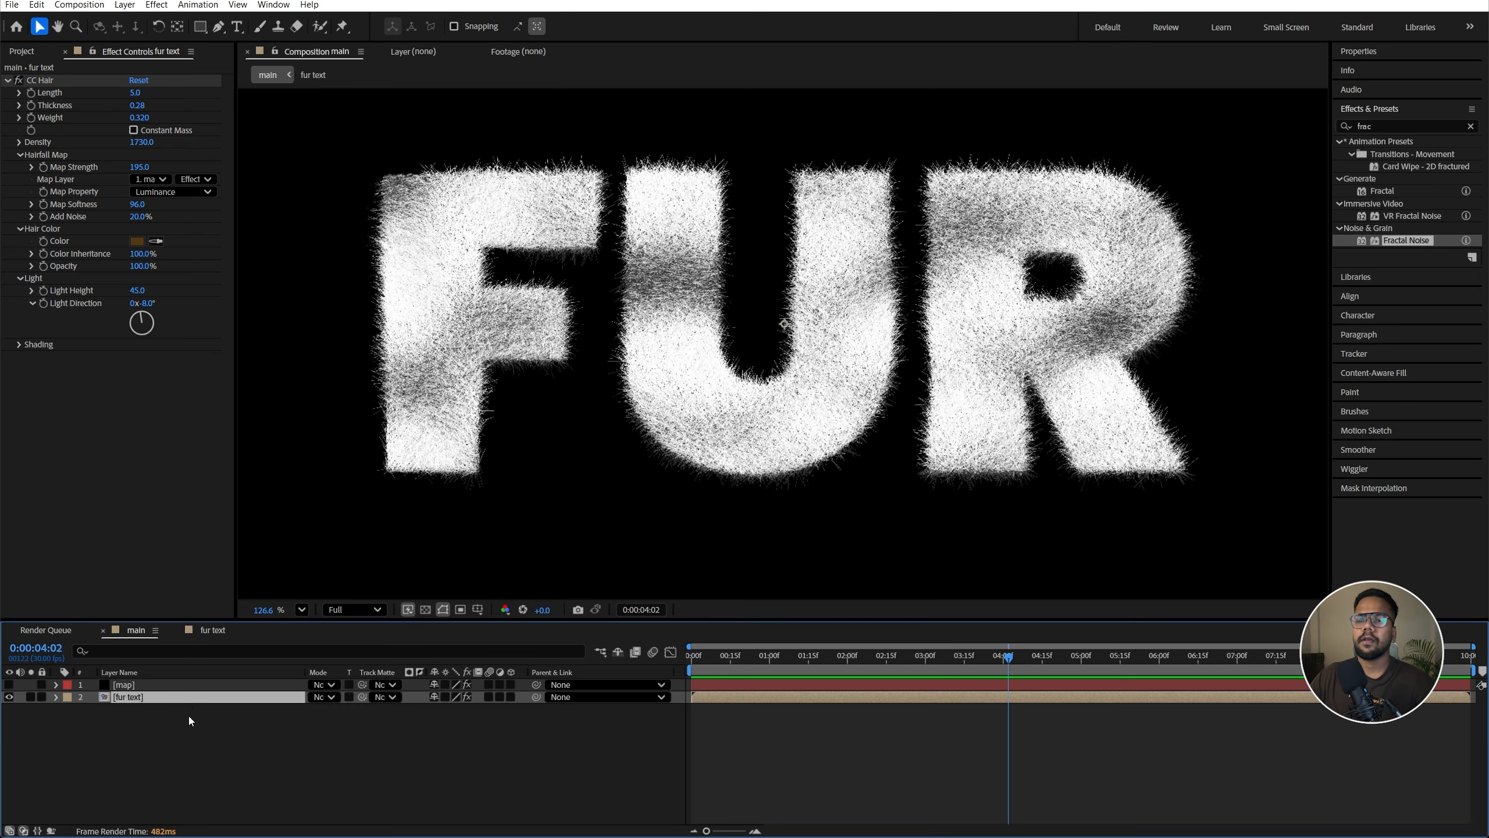
Step: Open the fur text precomp and scale the leopard print image layer to 38%
double_click(192, 698)
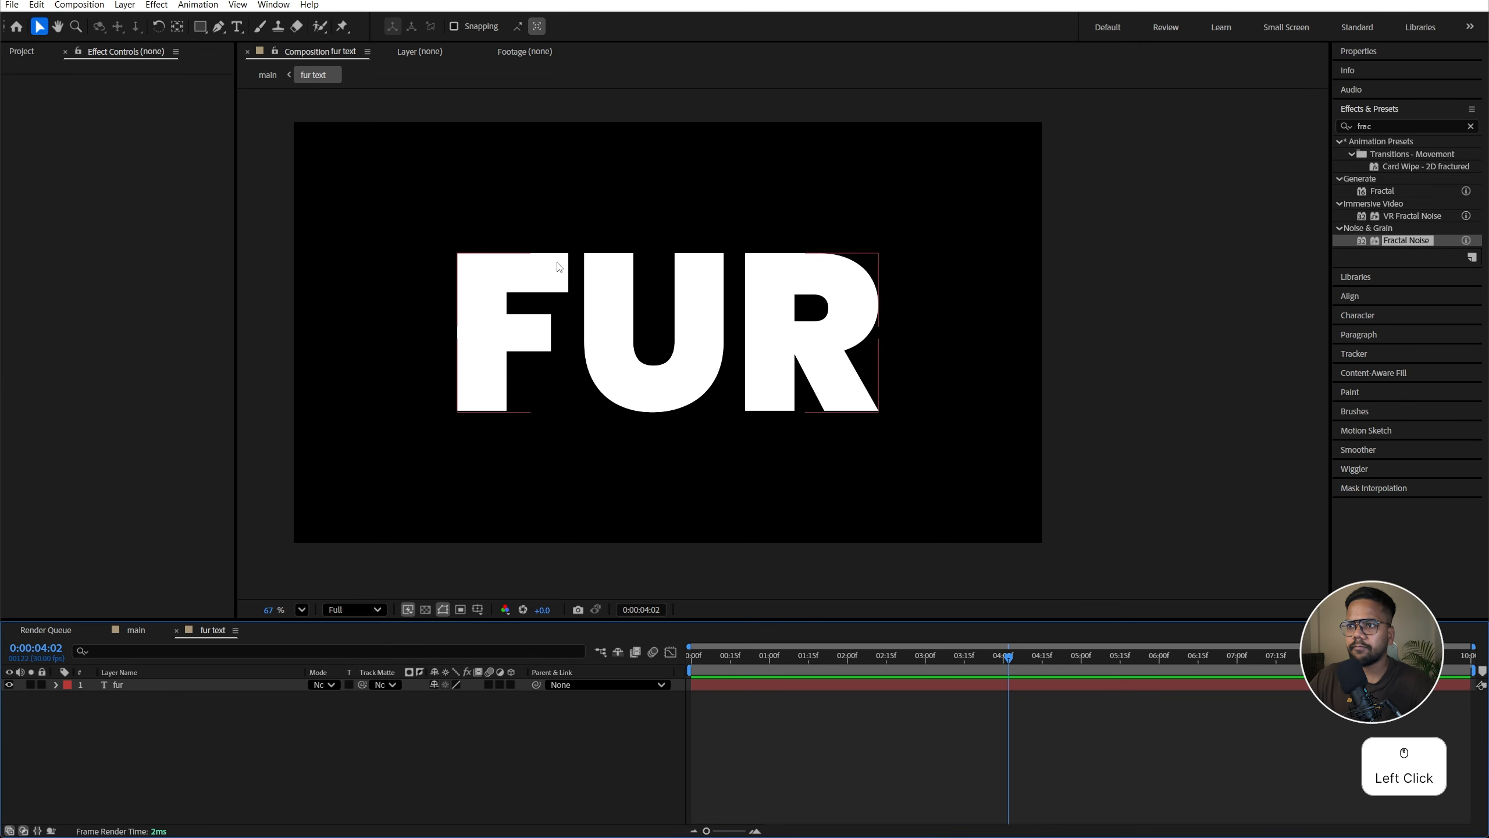
key("alt+Tab")
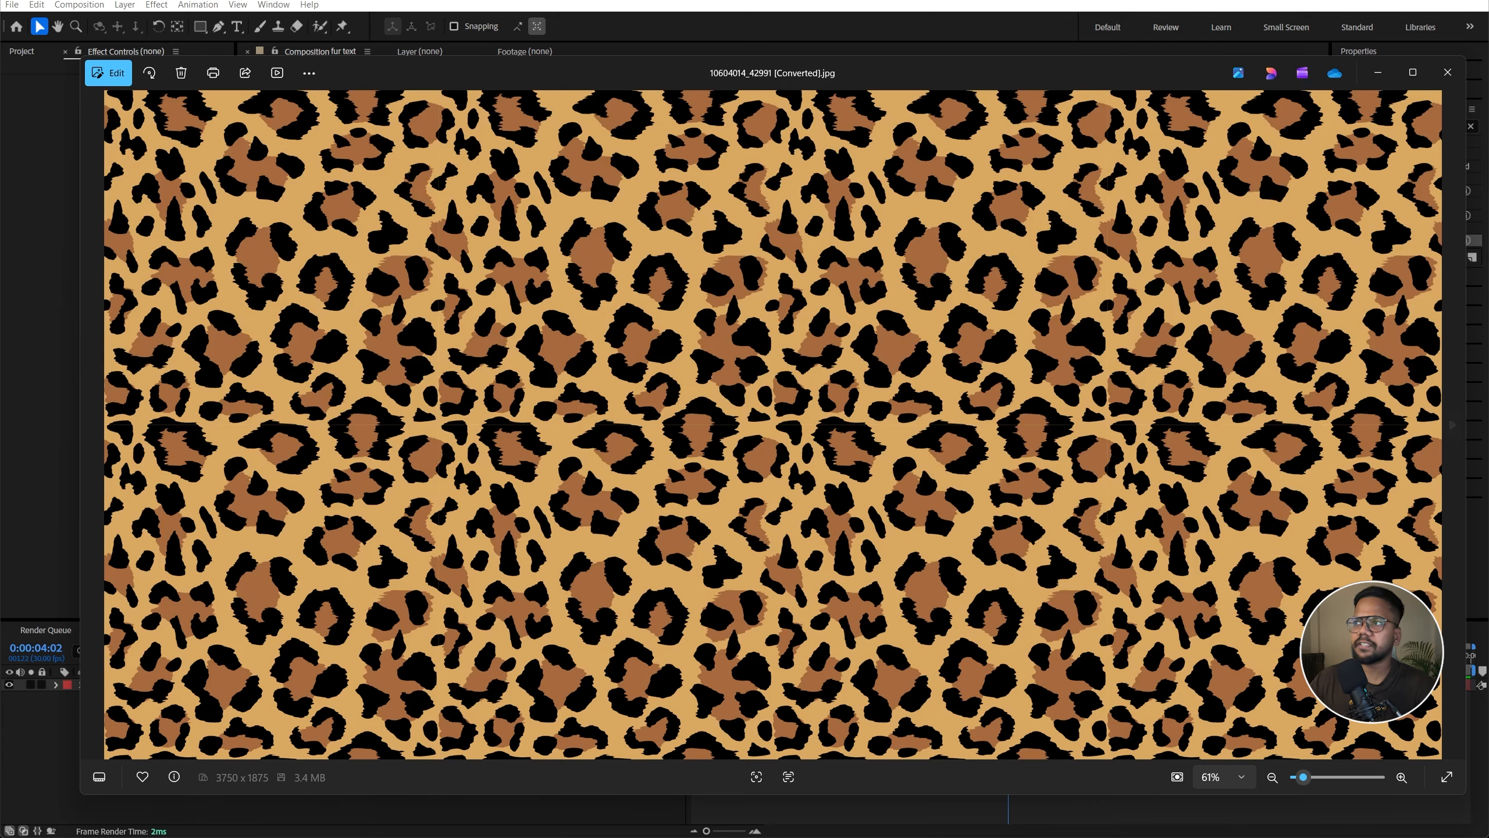
left_click(1448, 73)
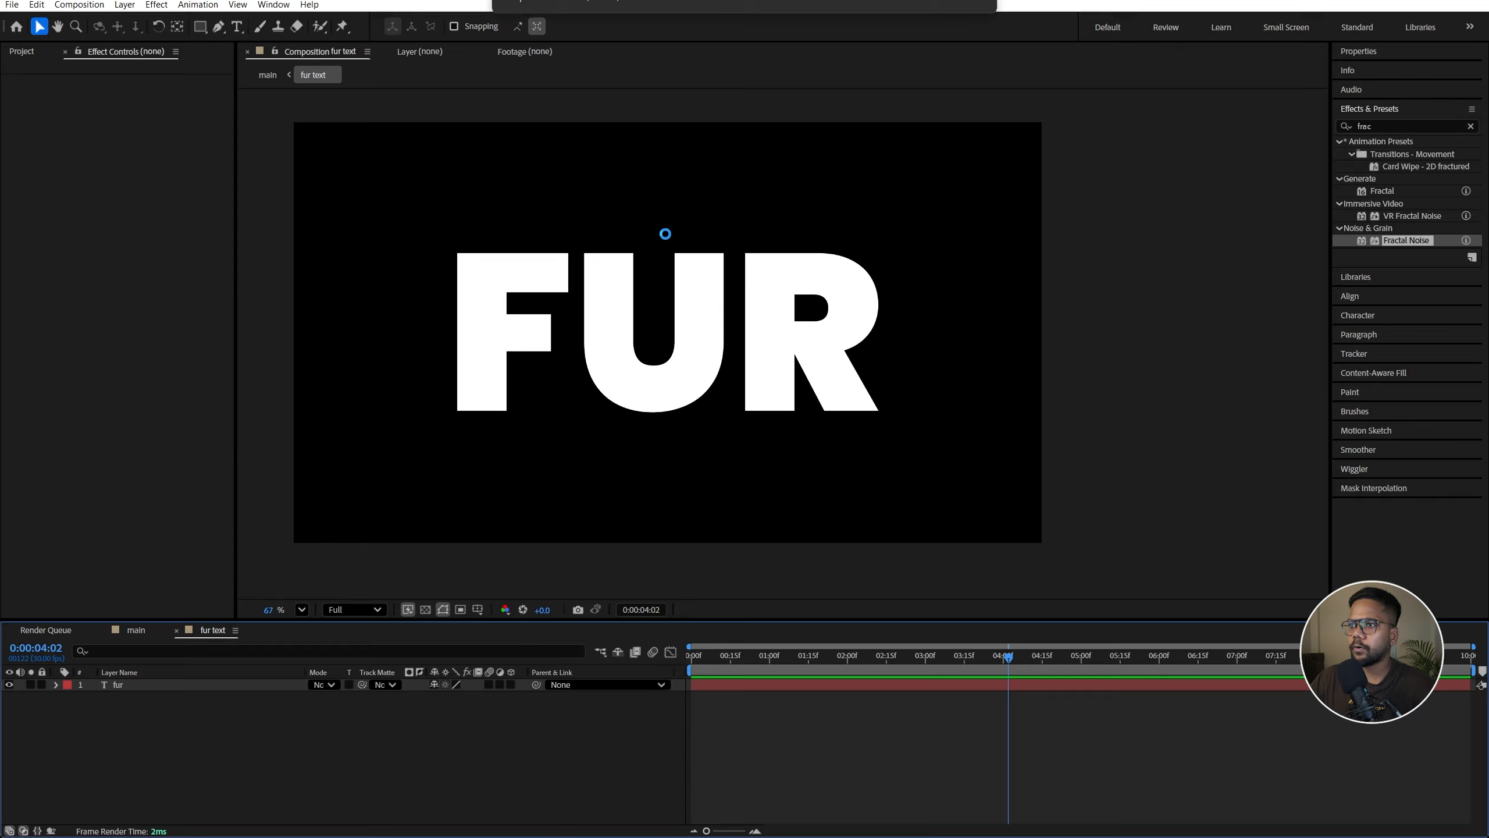
key("s")
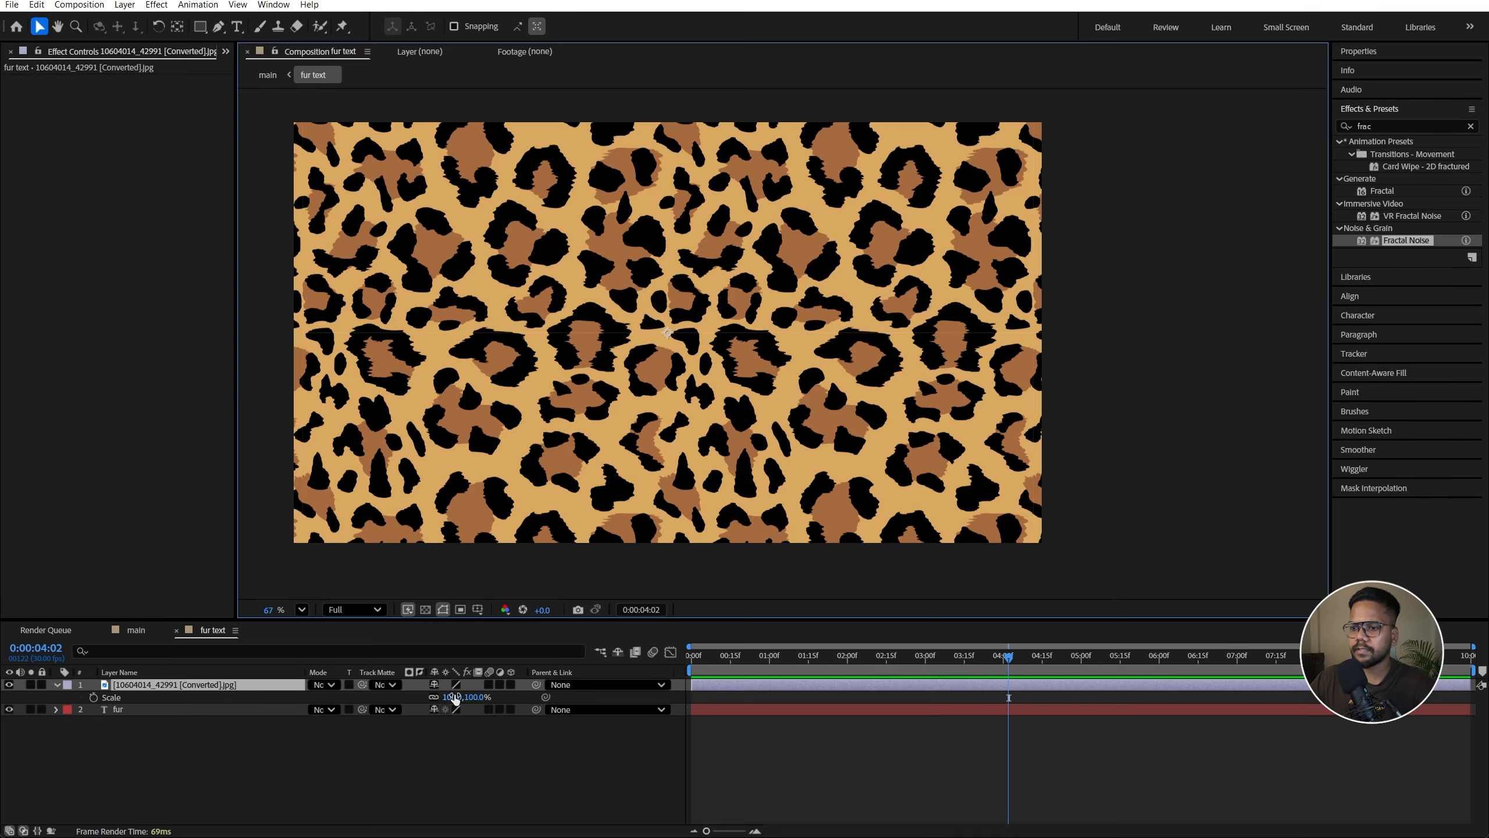
left_click_drag(454, 697, 424, 707)
Step: Move the leopard image below the text and set its track matte to the fur text layer
left_click(253, 691)
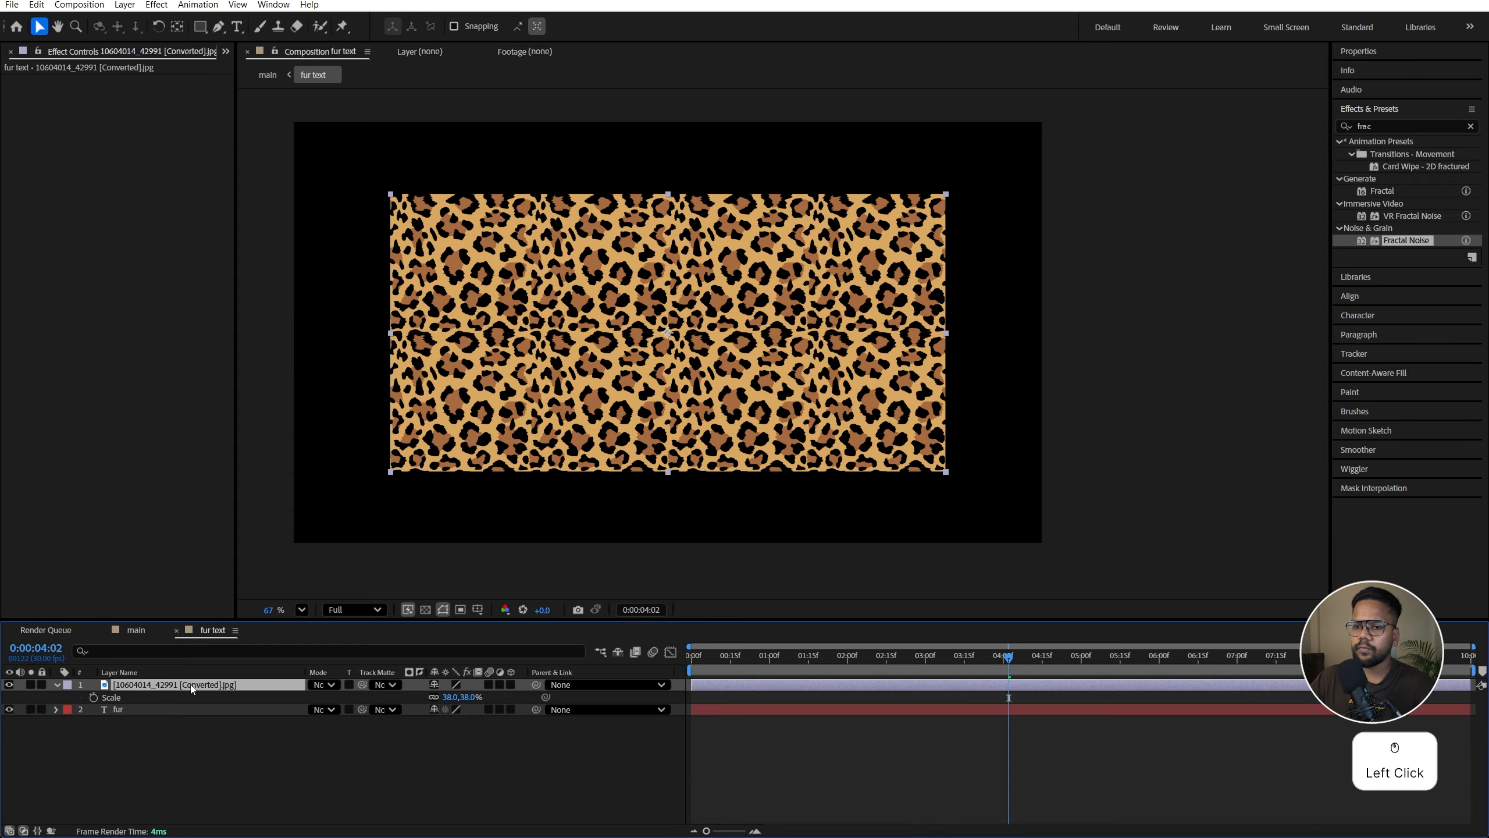
left_click_drag(191, 684, 193, 754)
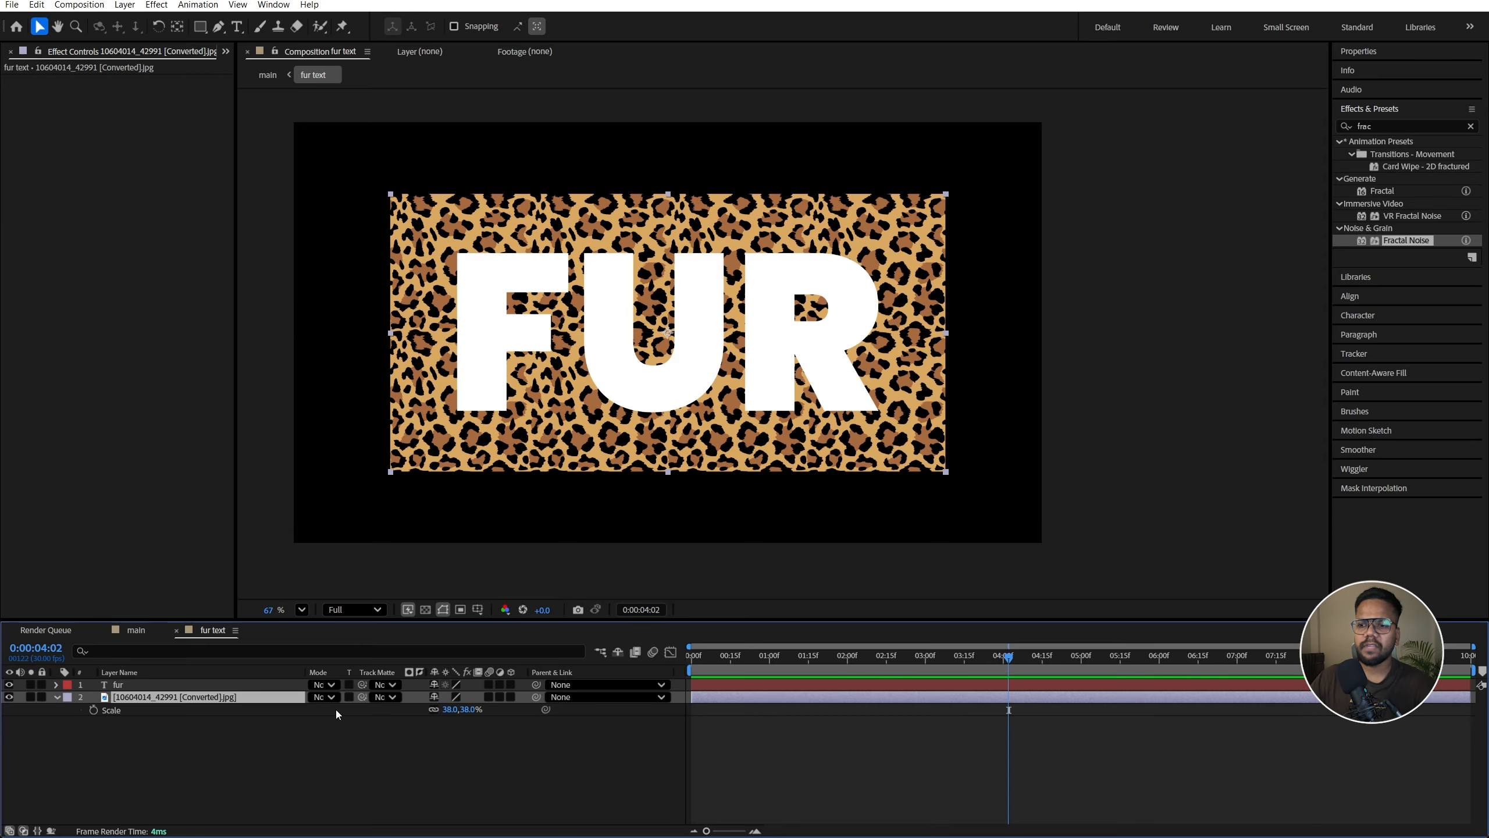
left_click(381, 698)
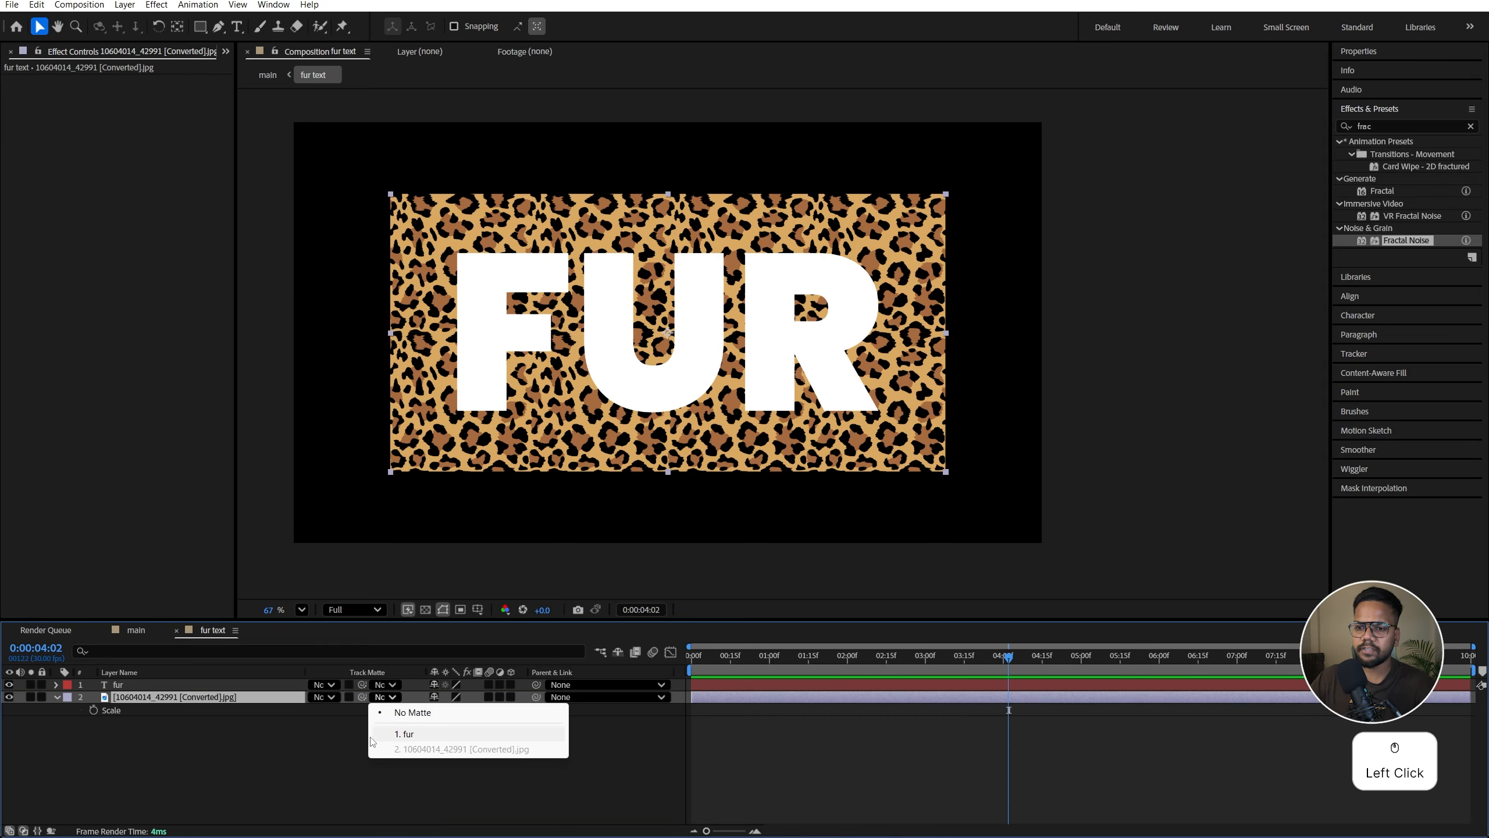
left_click(403, 734)
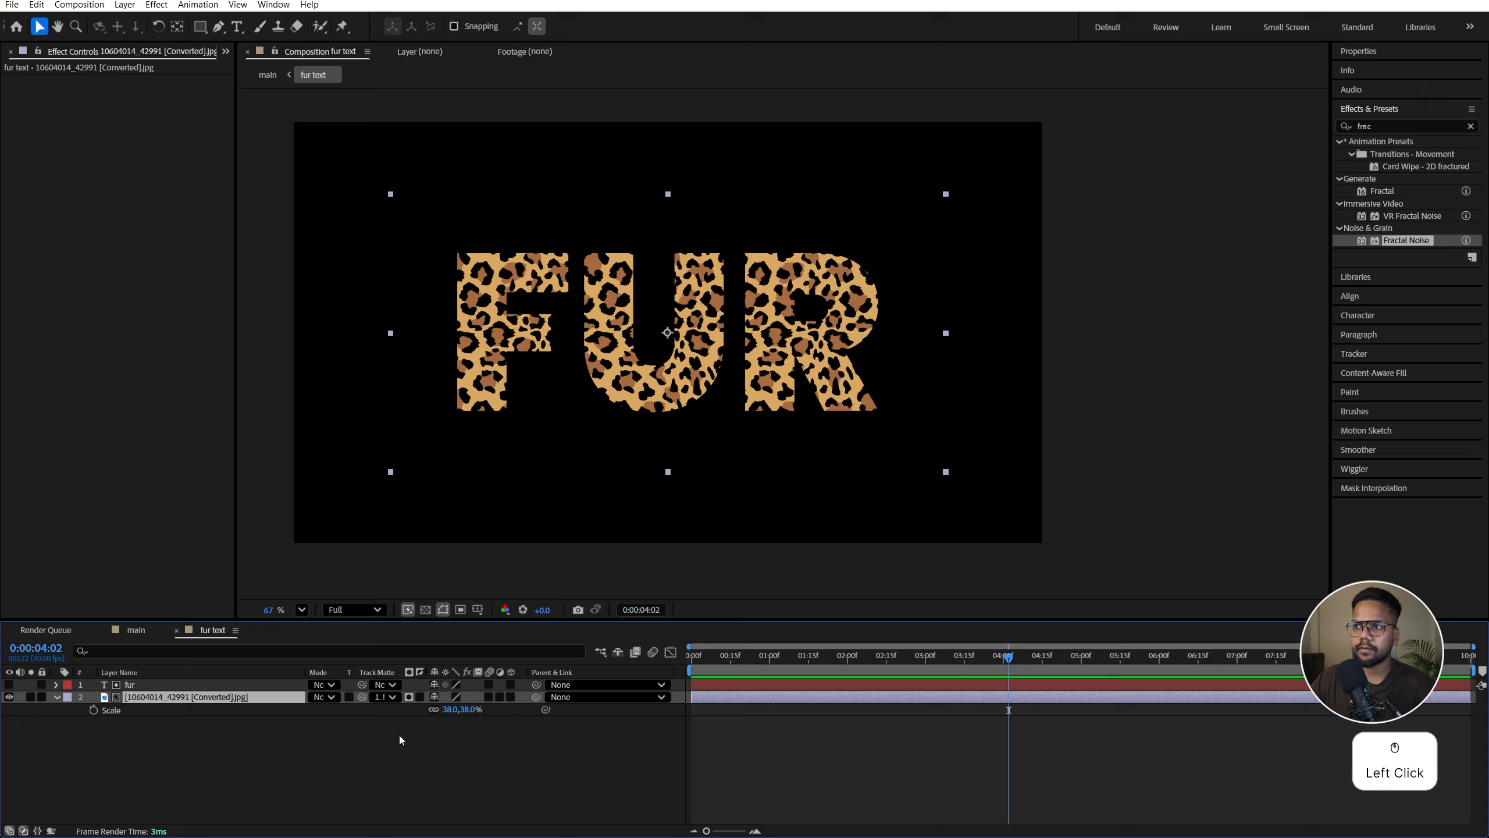
Step: Return to the main comp and preview the leopard fur animation
left_click(145, 629)
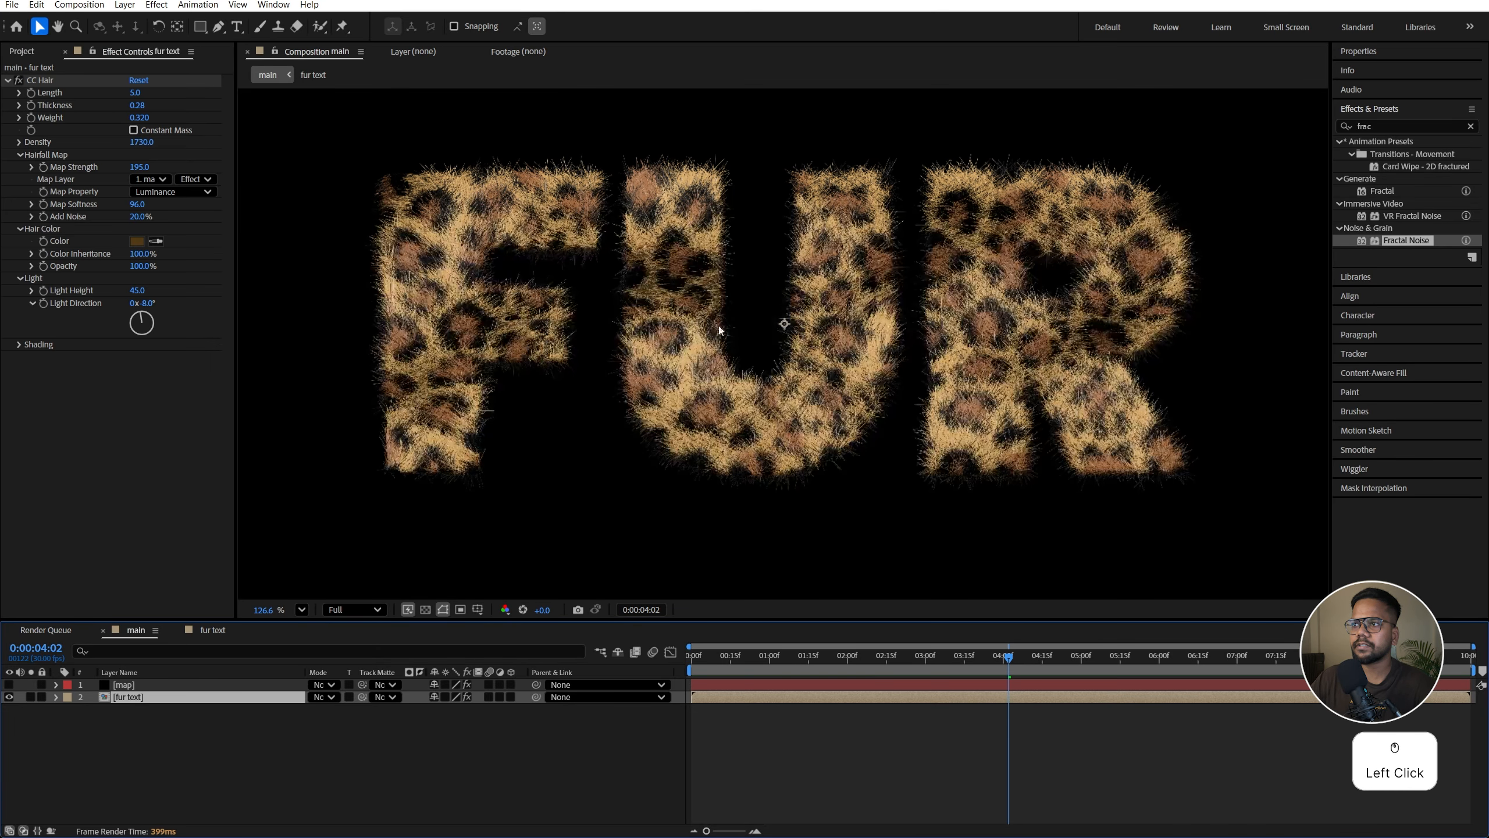
scroll(620, 373, "down", 3)
key("space")
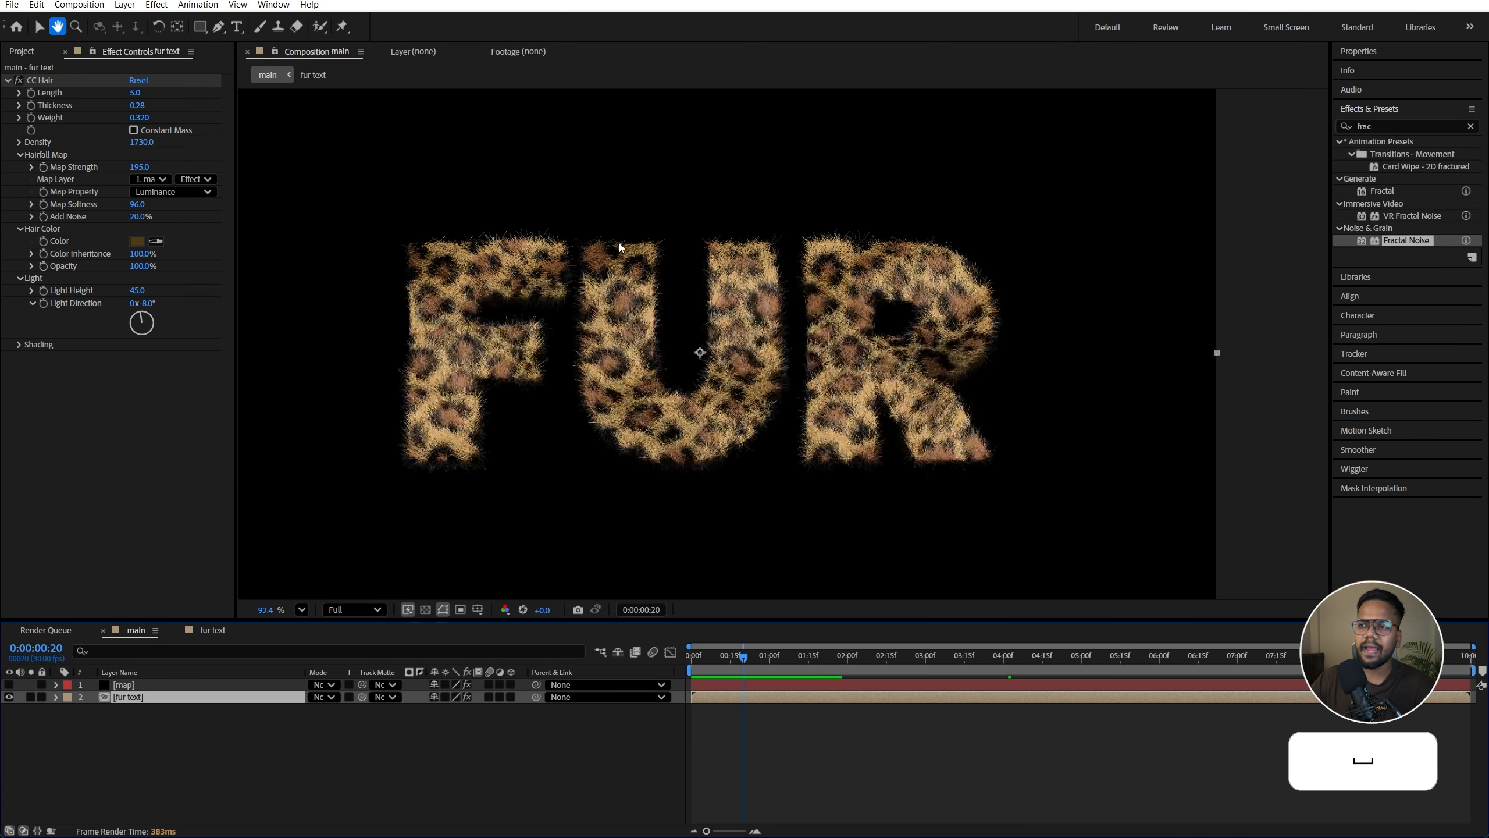
left_click(371, 764)
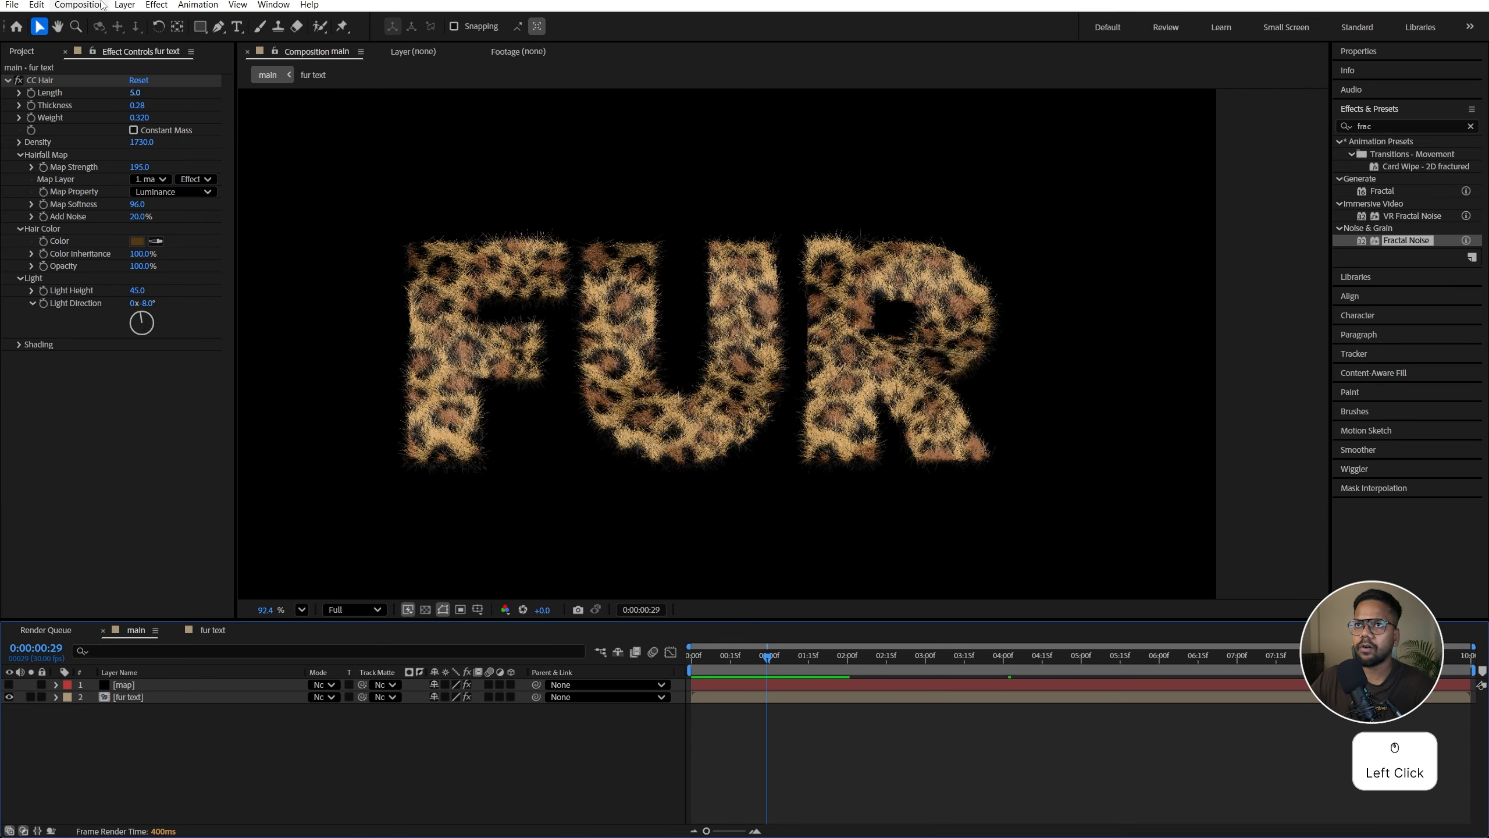
Step: Create a full-frame rectangle shape layer with a radial gradient fill
double_click(205, 29)
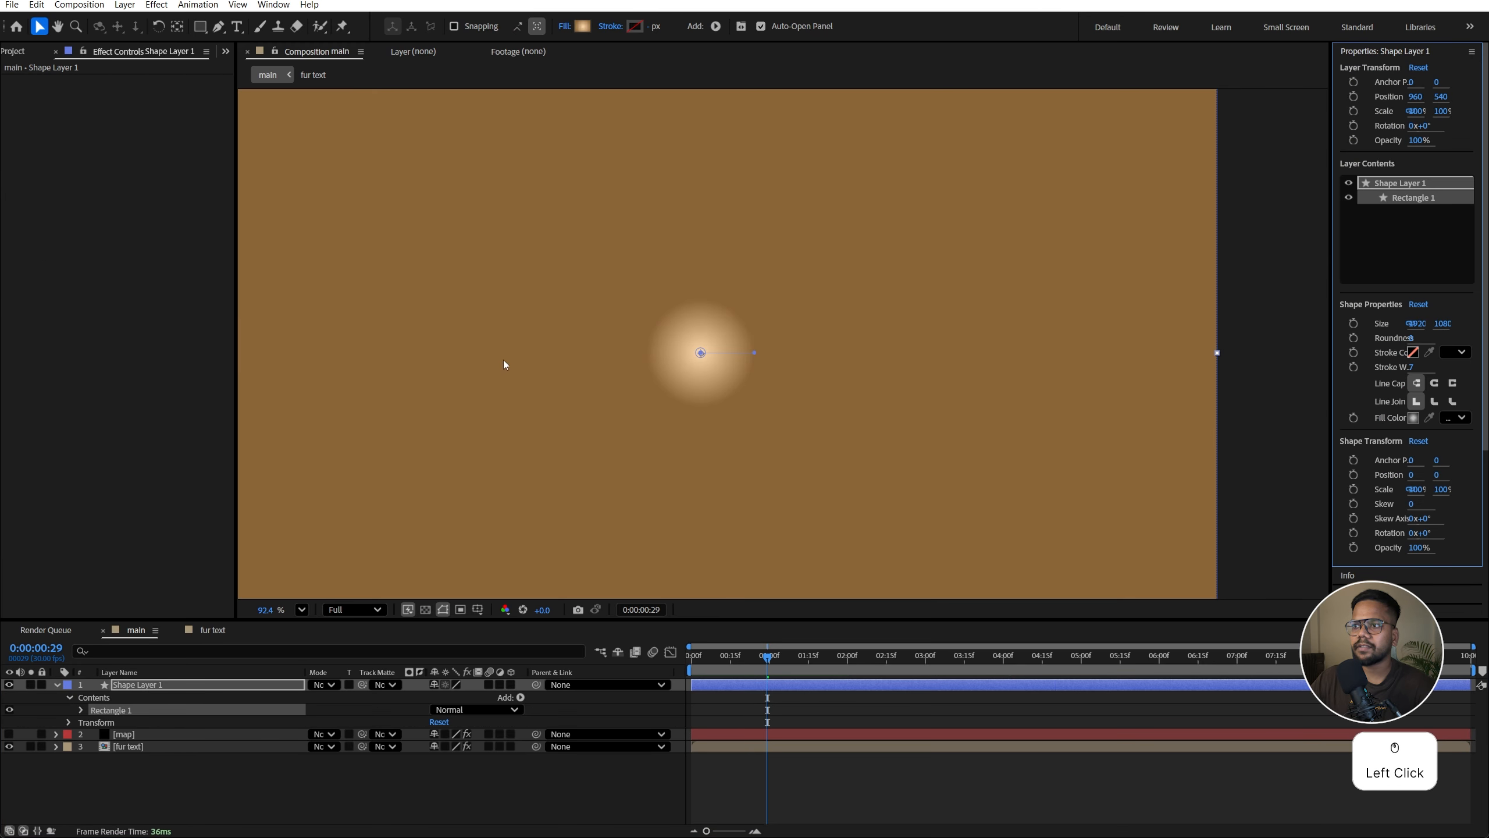
scroll(613, 368, "down", 3)
left_click(565, 27)
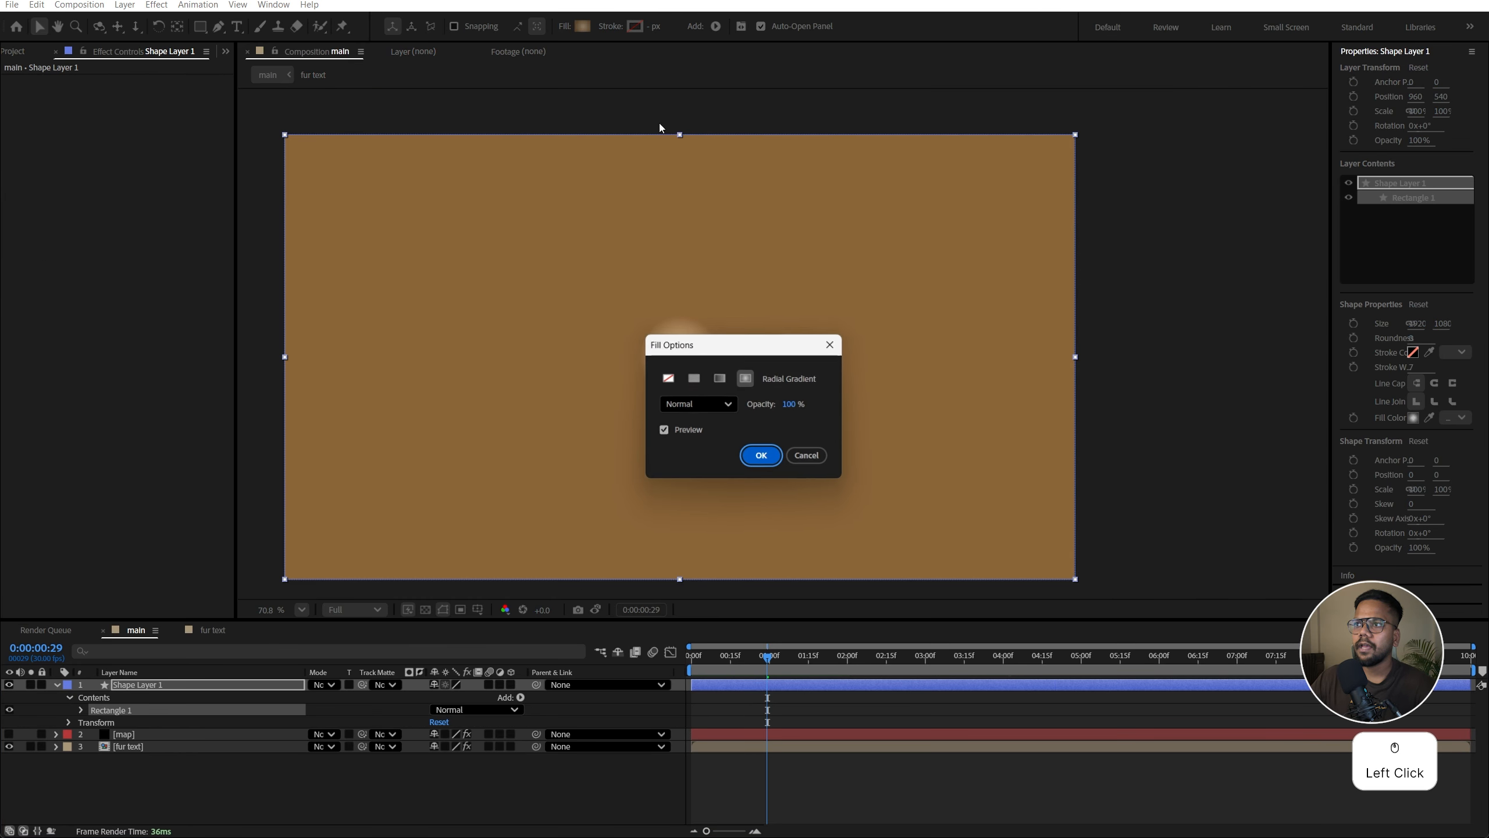
left_click(746, 378)
left_click(762, 461)
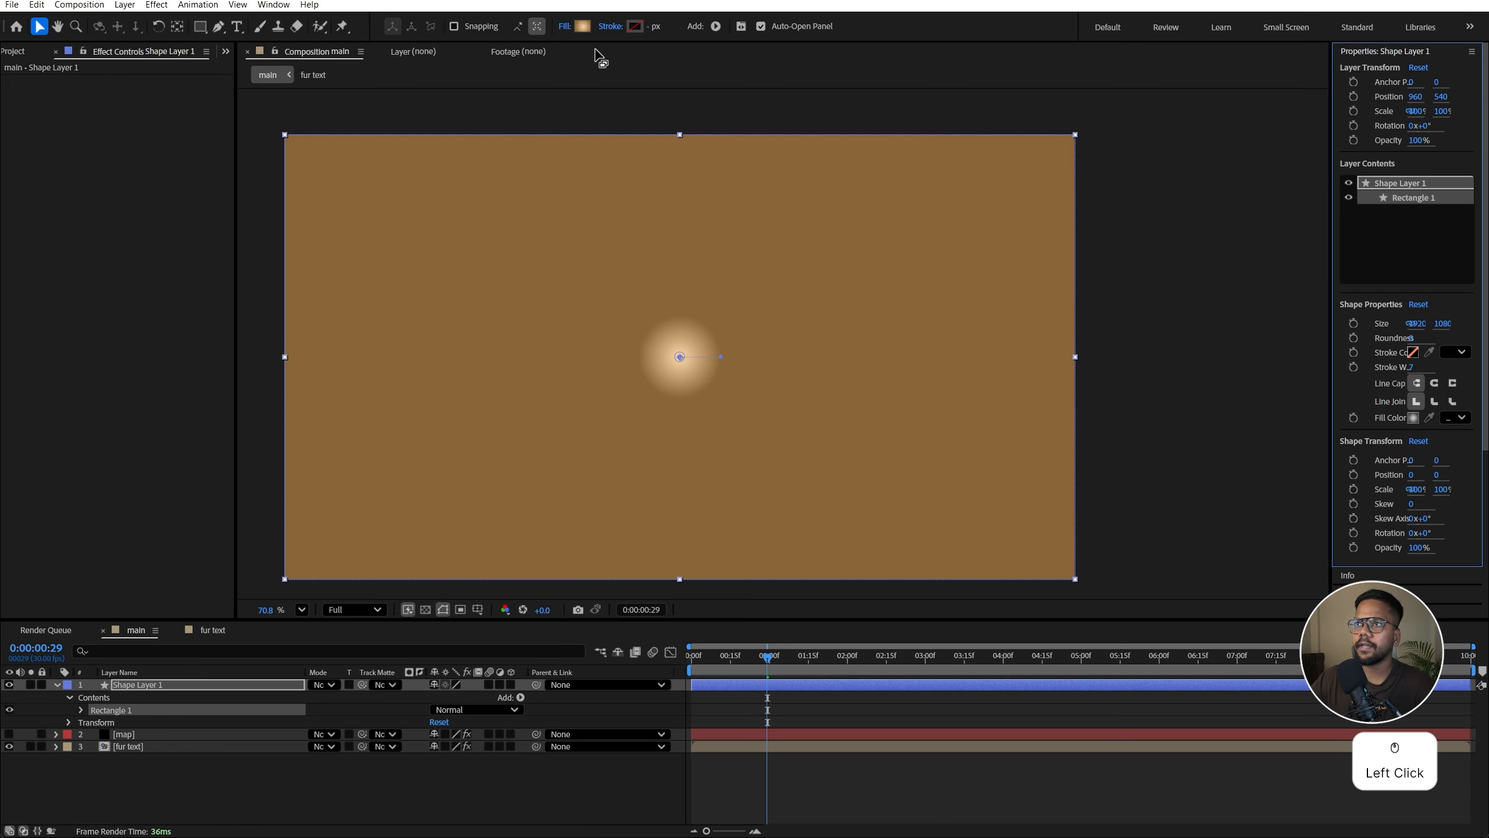
Step: Set the gradient's center color stop to FFDCAF and extend the radial gradient to the frame edge
left_click(583, 26)
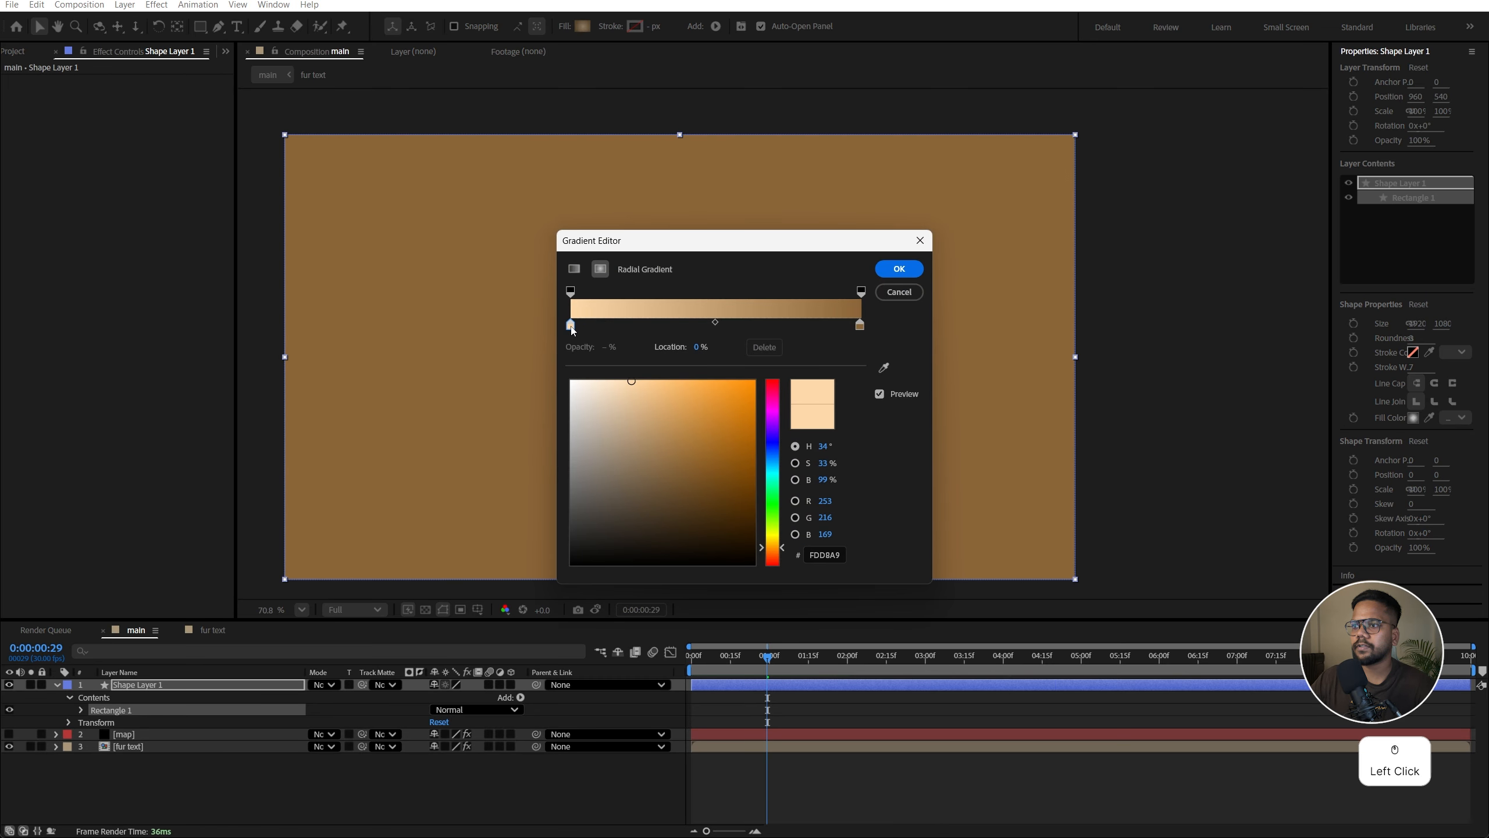
left_click(627, 380)
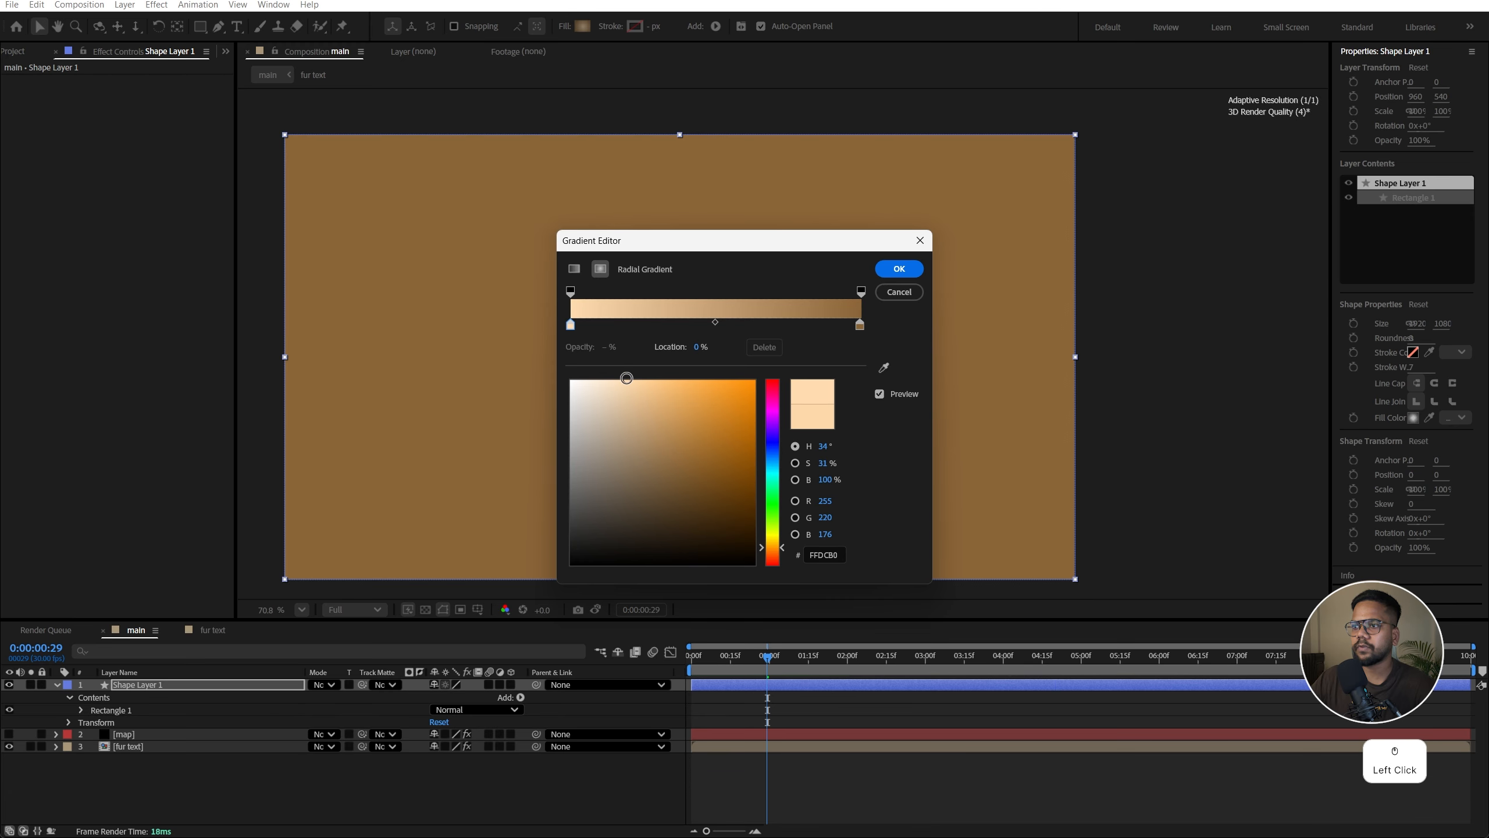
left_click(860, 325)
left_click(899, 268)
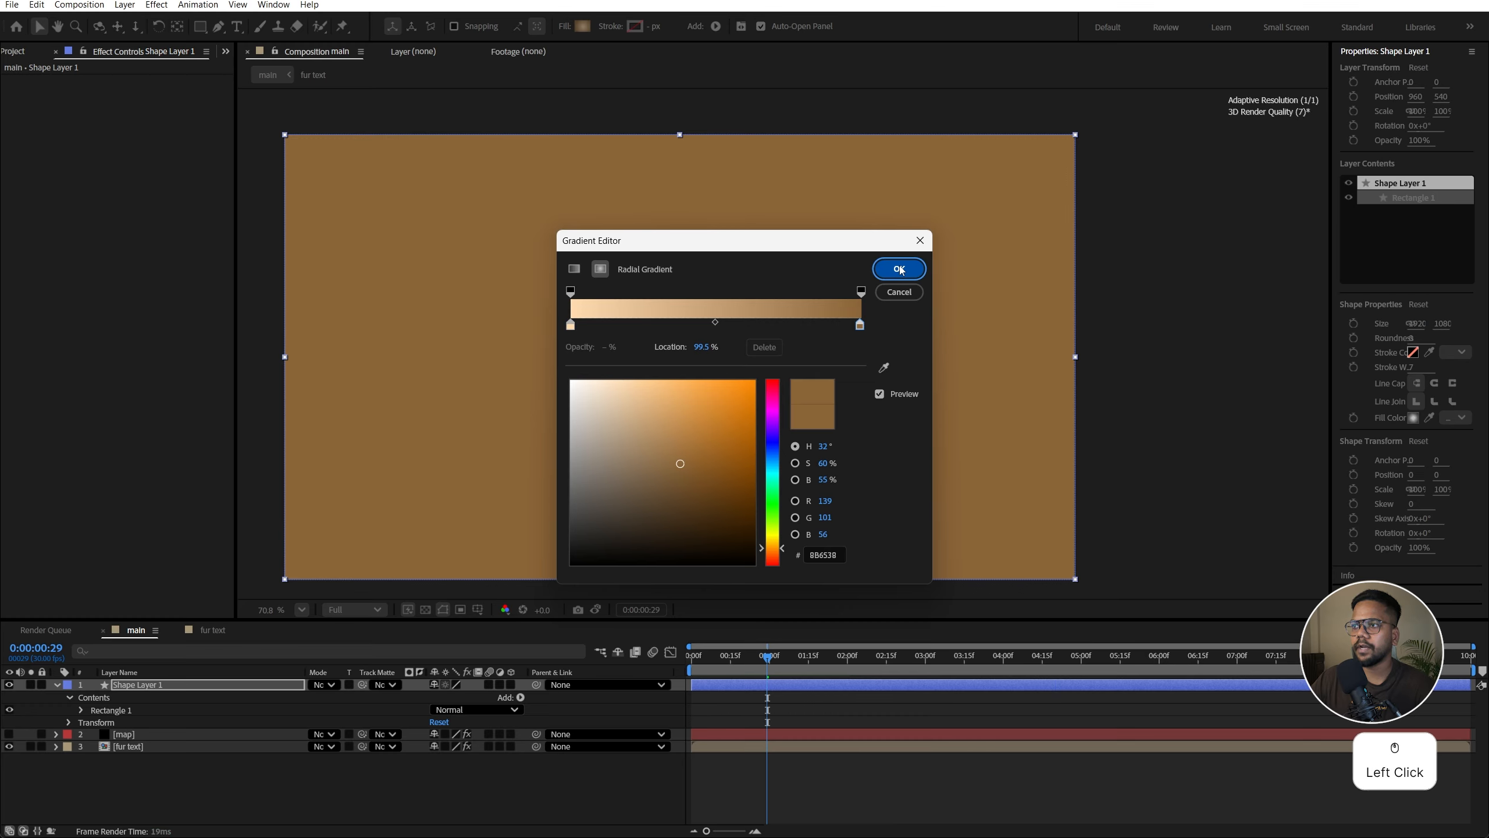
left_click_drag(724, 358, 1095, 352)
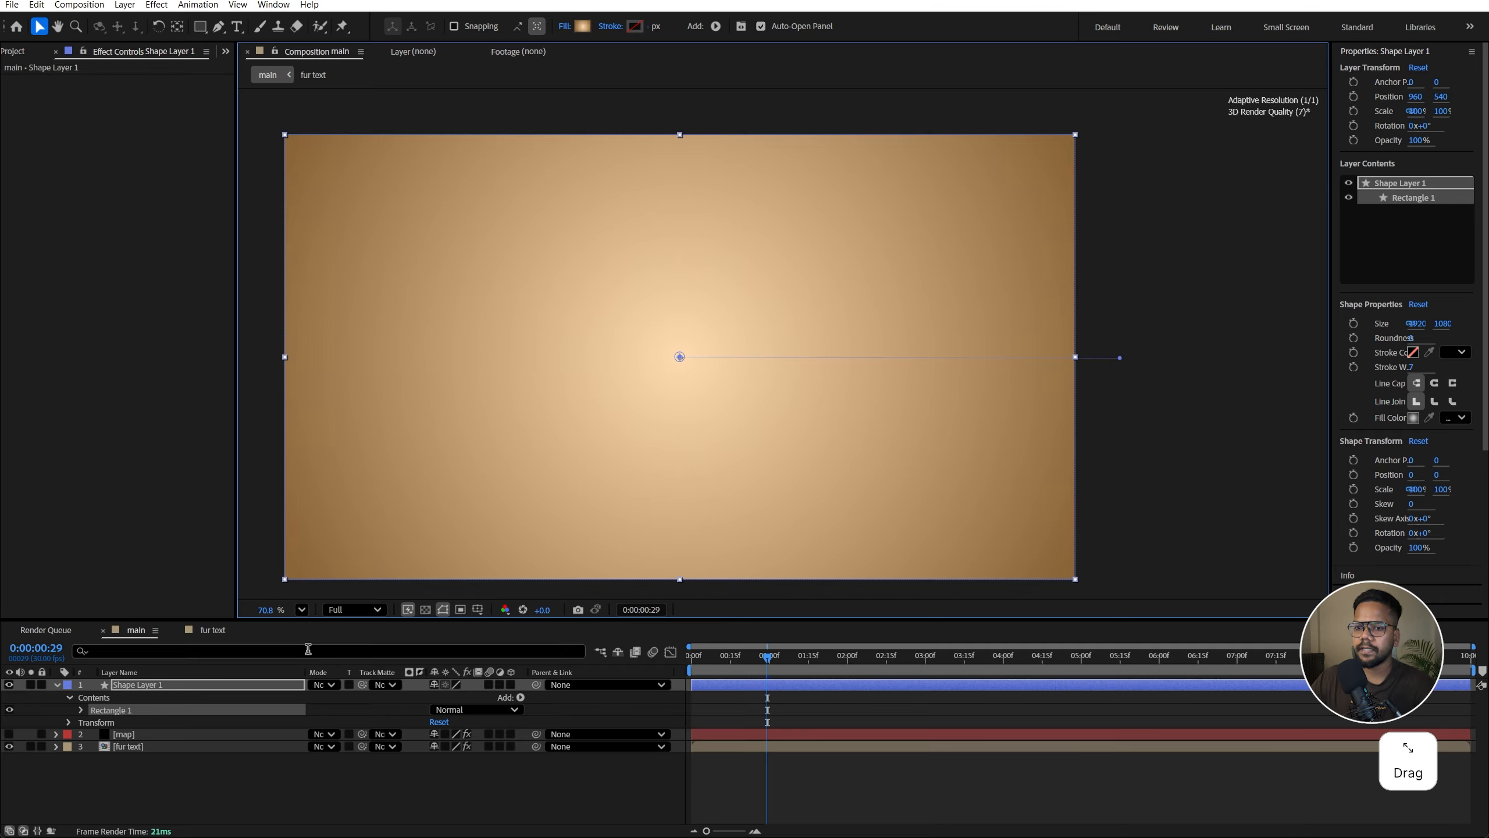
Step: Rename the shape layer to background and move it below the other layers
left_click(154, 690)
right_click(154, 691)
left_click(197, 649)
type("background")
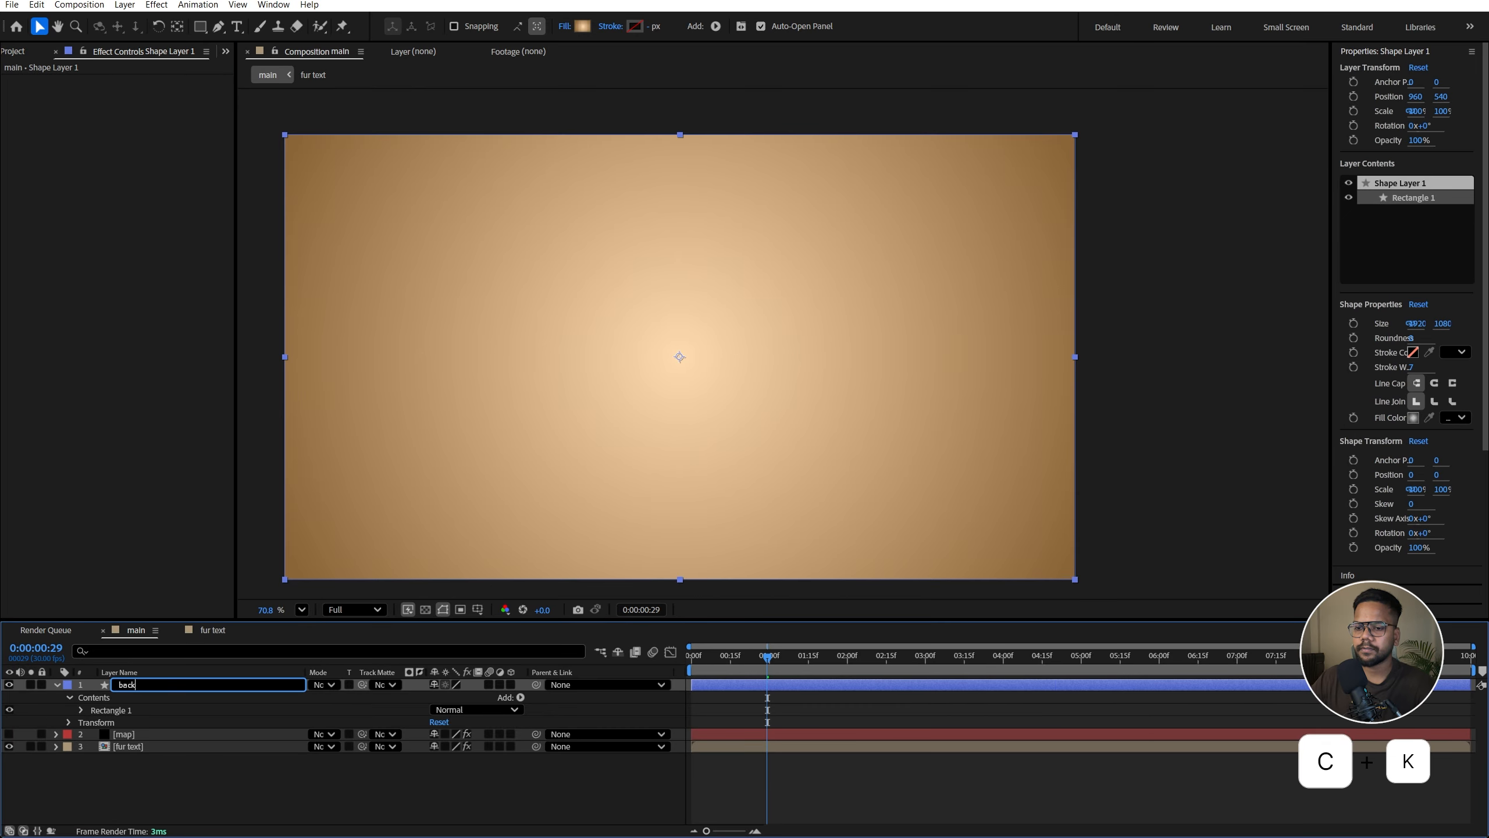
key("Return")
left_click_drag(200, 686, 208, 775)
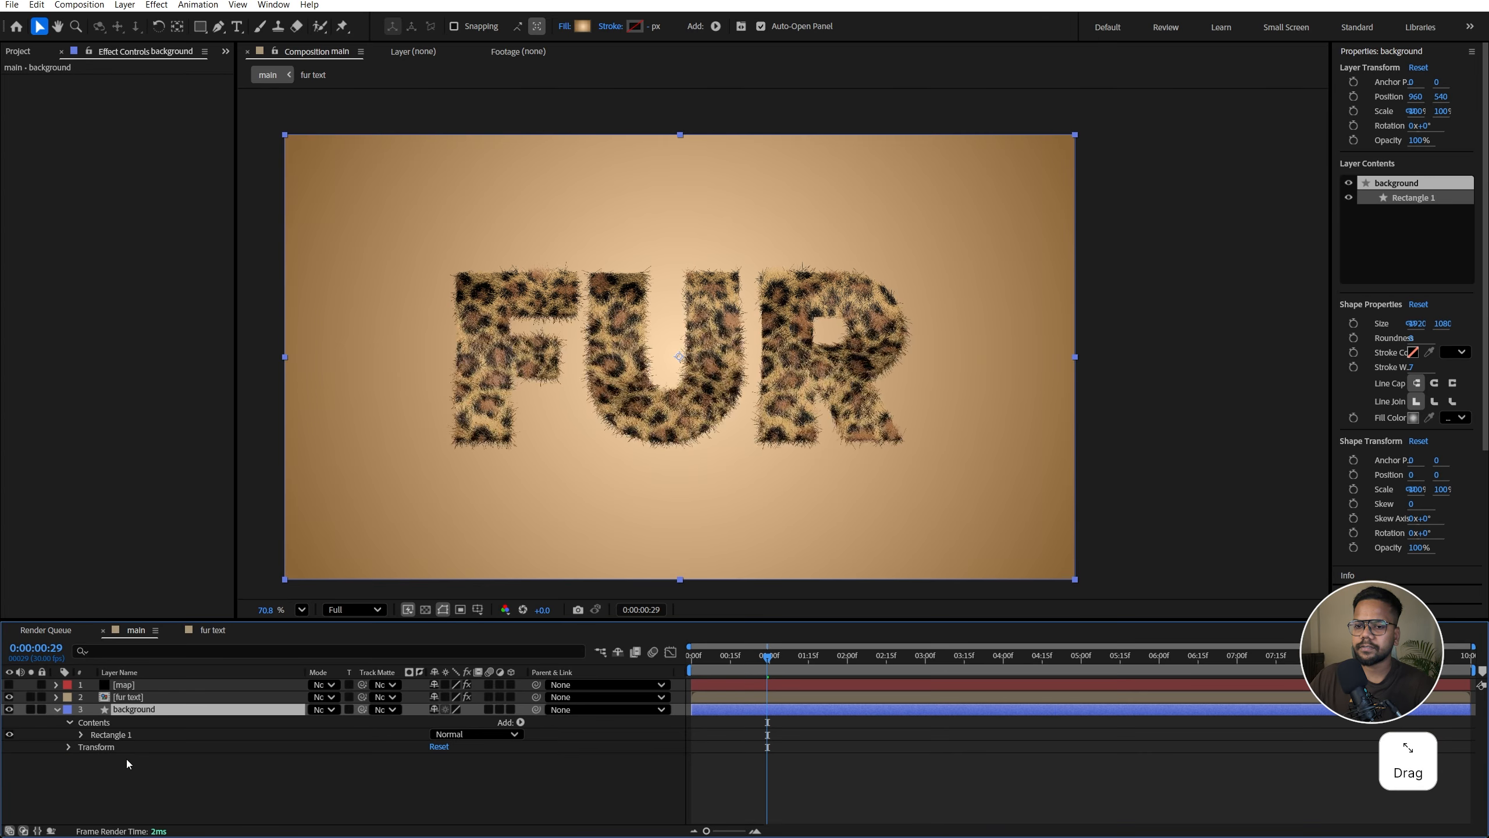
Step: Apply a Drop Shadow effect to the fur text layer and set its opacity to 100%
left_click(182, 695)
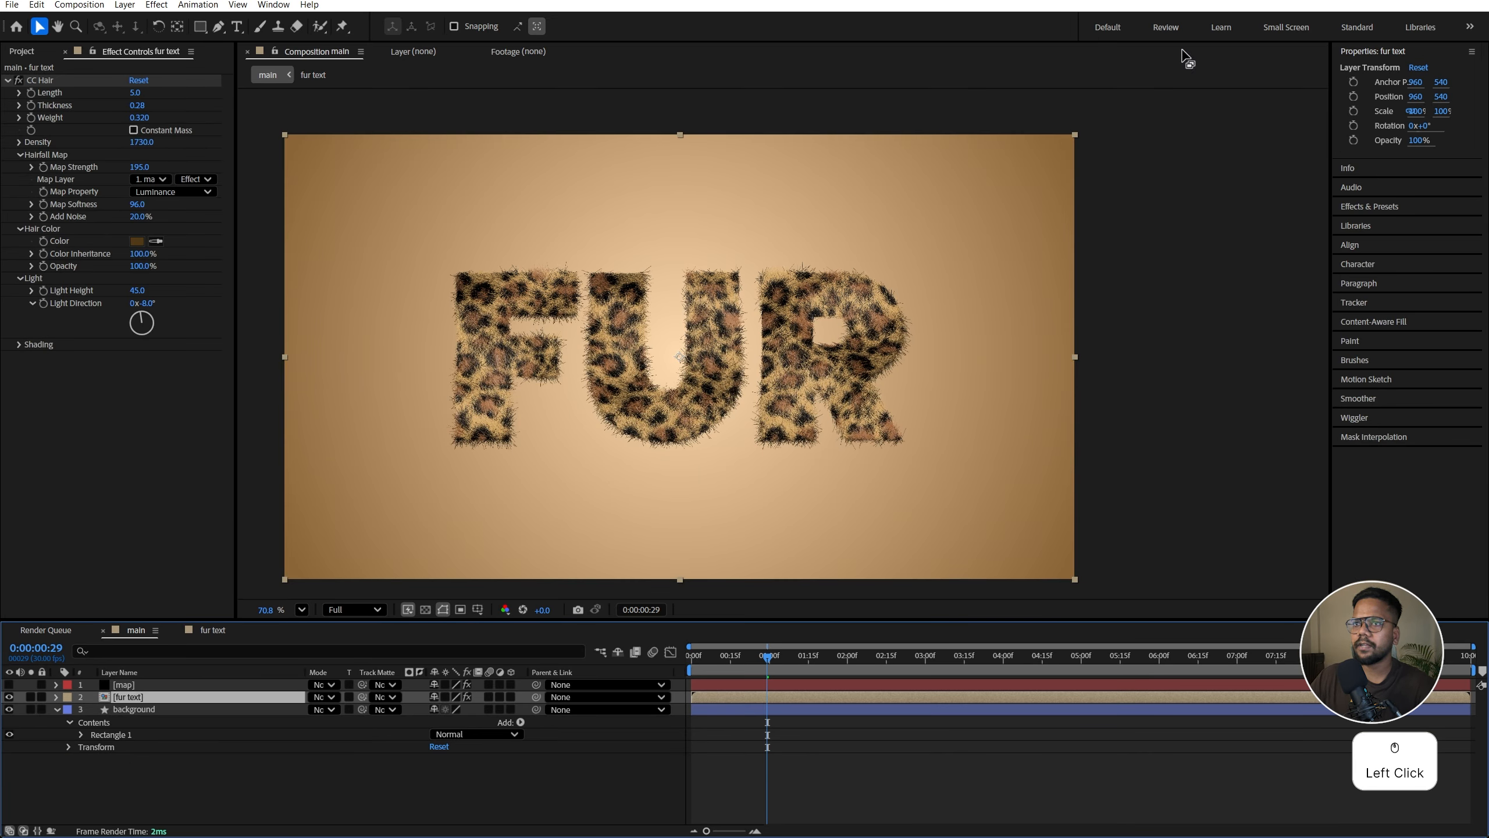
left_click(1392, 206)
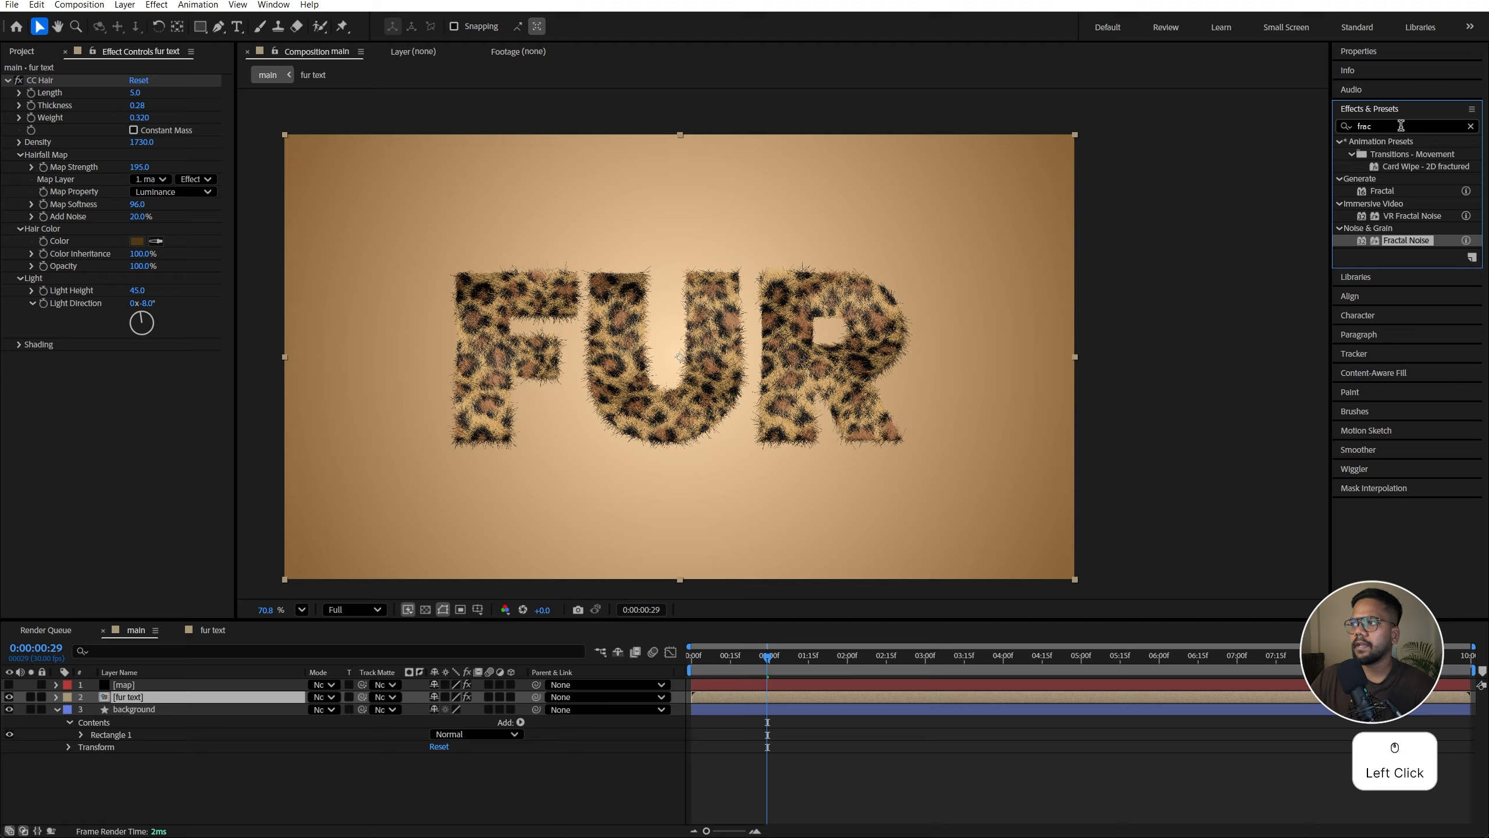
left_click_drag(1401, 125, 1291, 144)
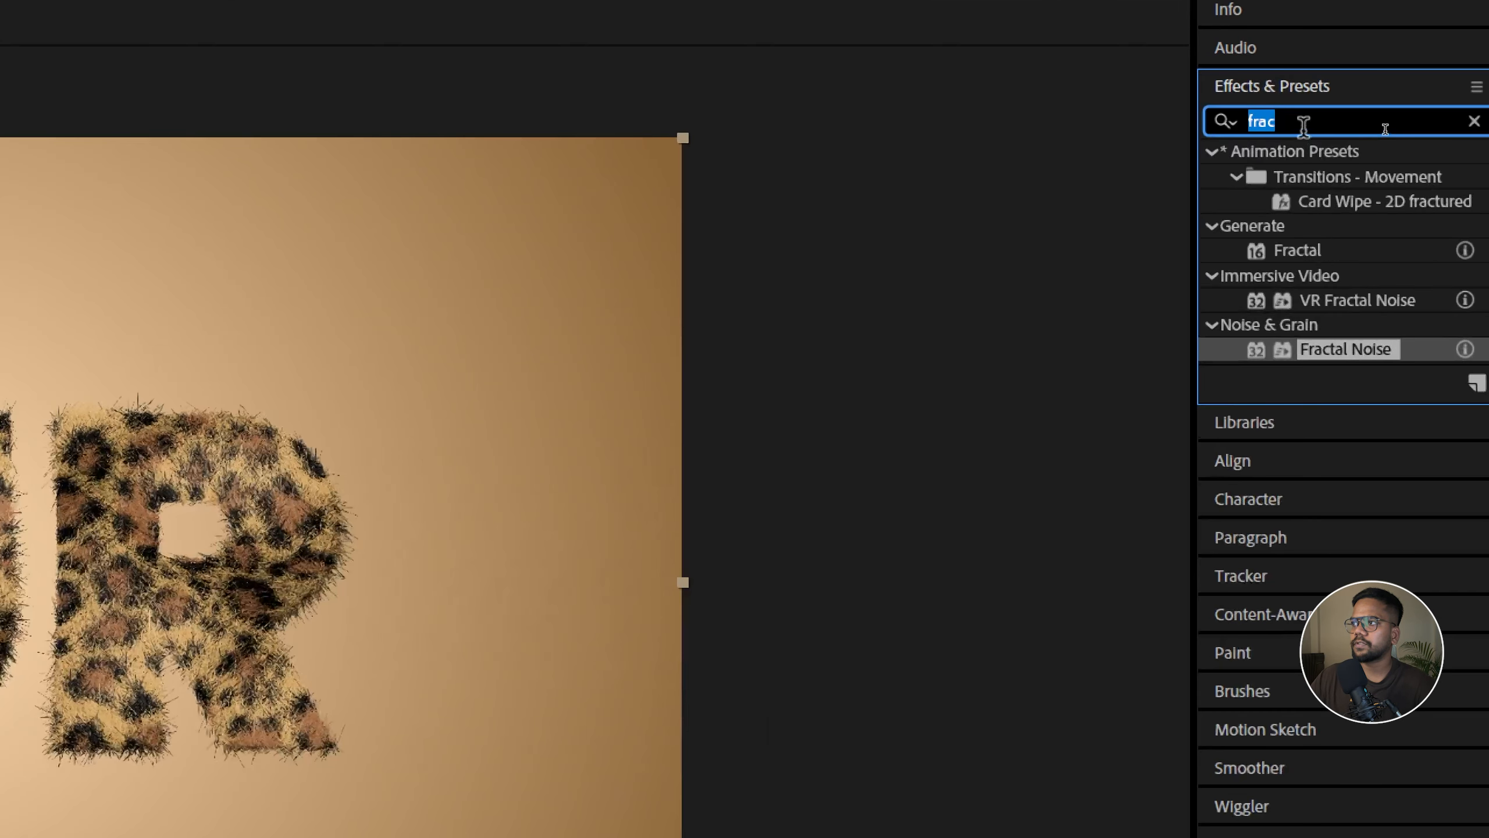
type("drop sha")
left_click_drag(1407, 191, 161, 696)
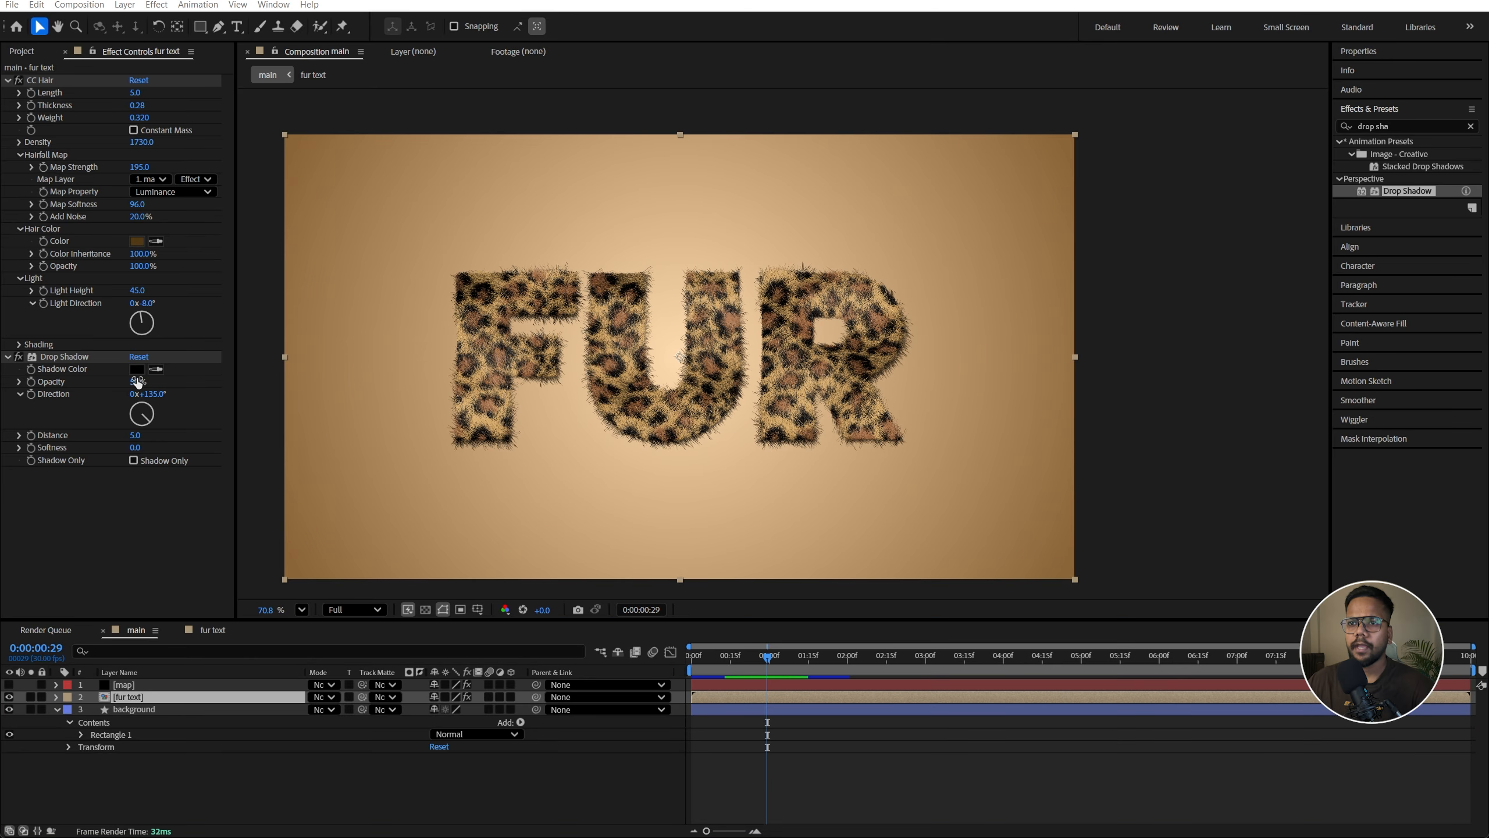
left_click_drag(136, 381, 290, 379)
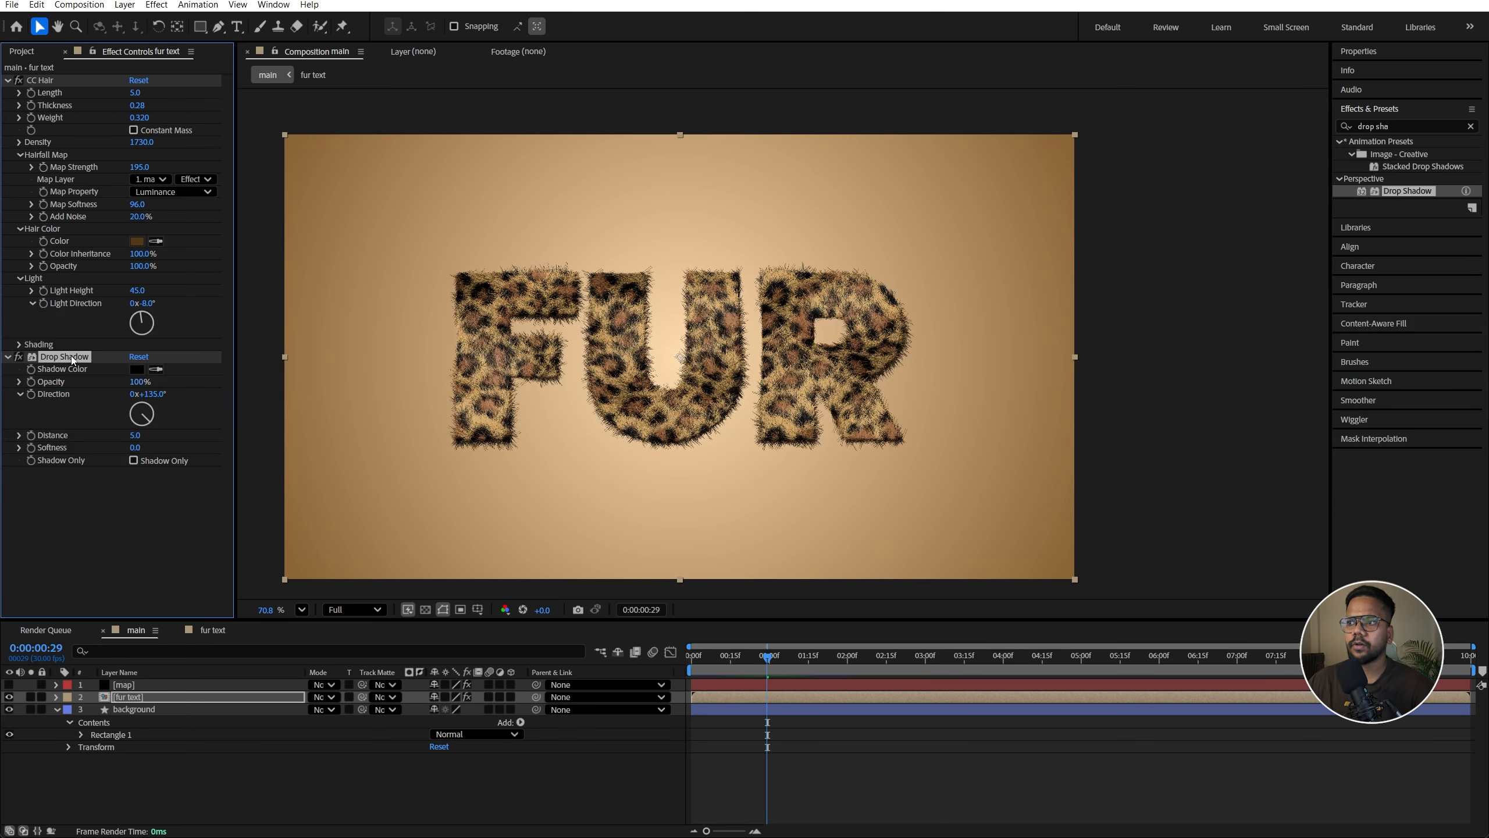
Step: Duplicate the drop shadow and set the copy's opacity to 50% and distance to 14
key("ctrl")
key("ctrl+d")
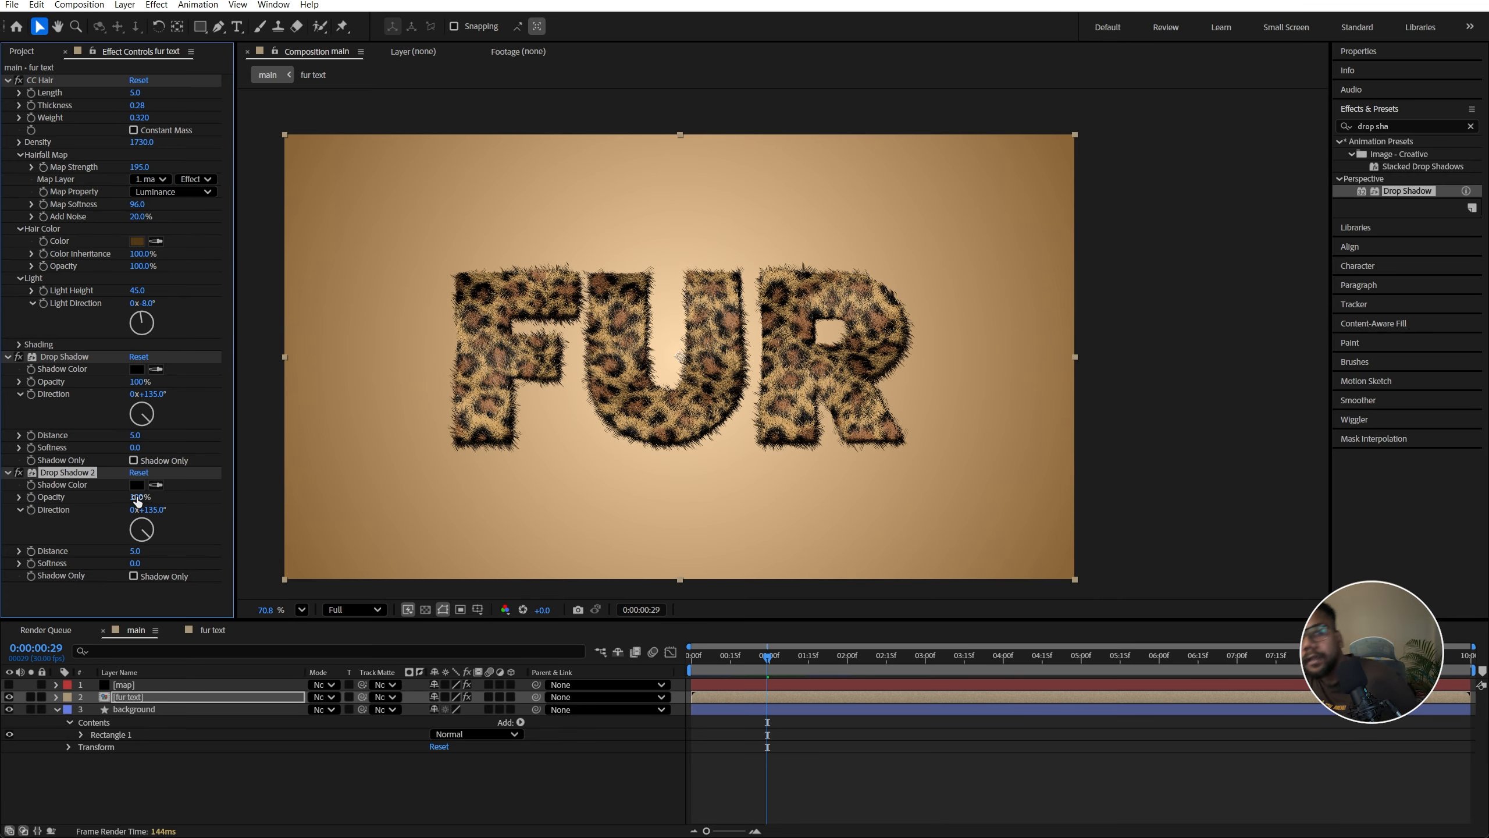
left_click(138, 498)
type("30")
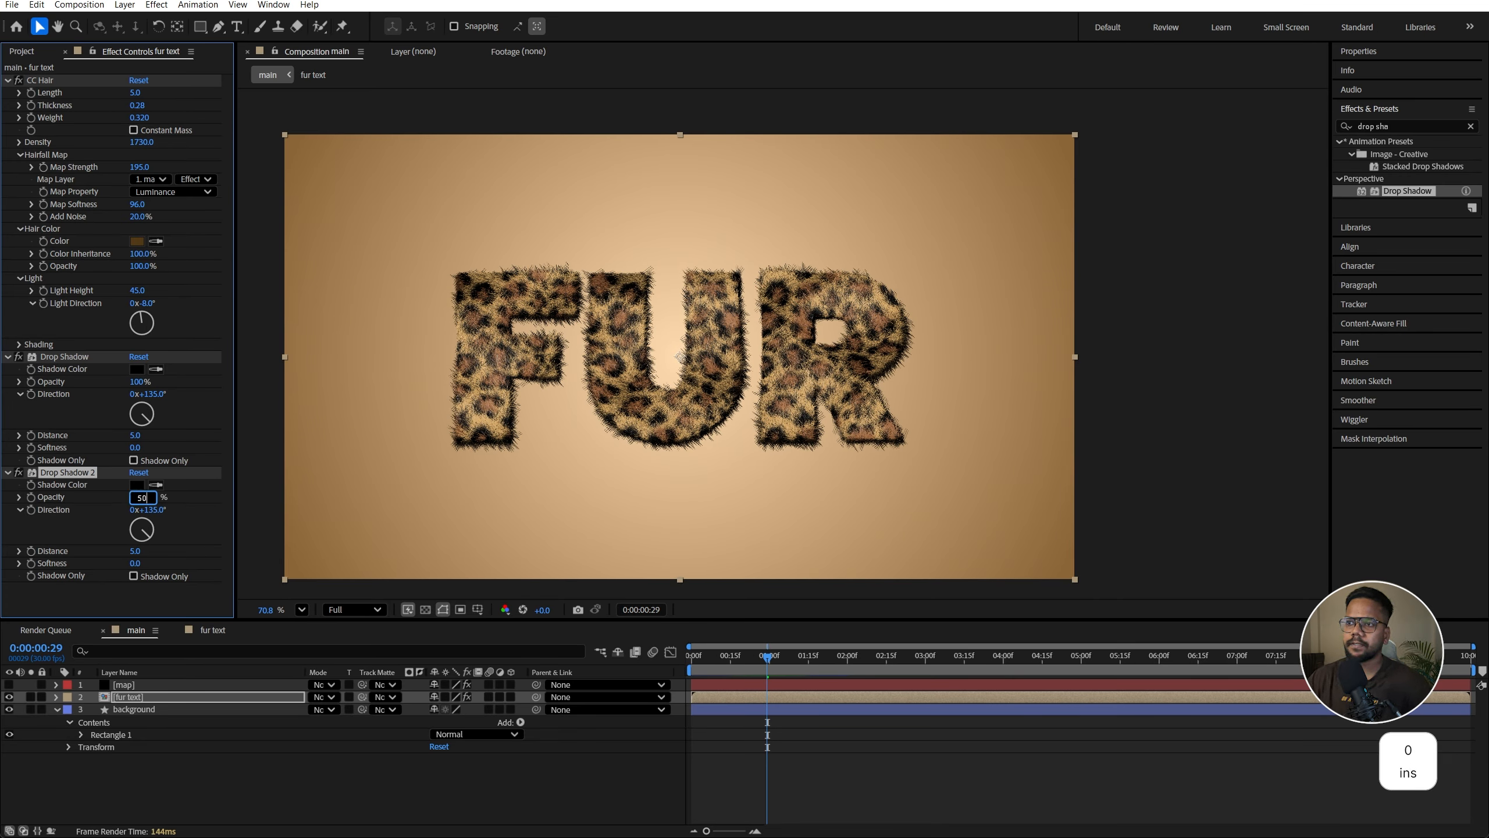
key("Return")
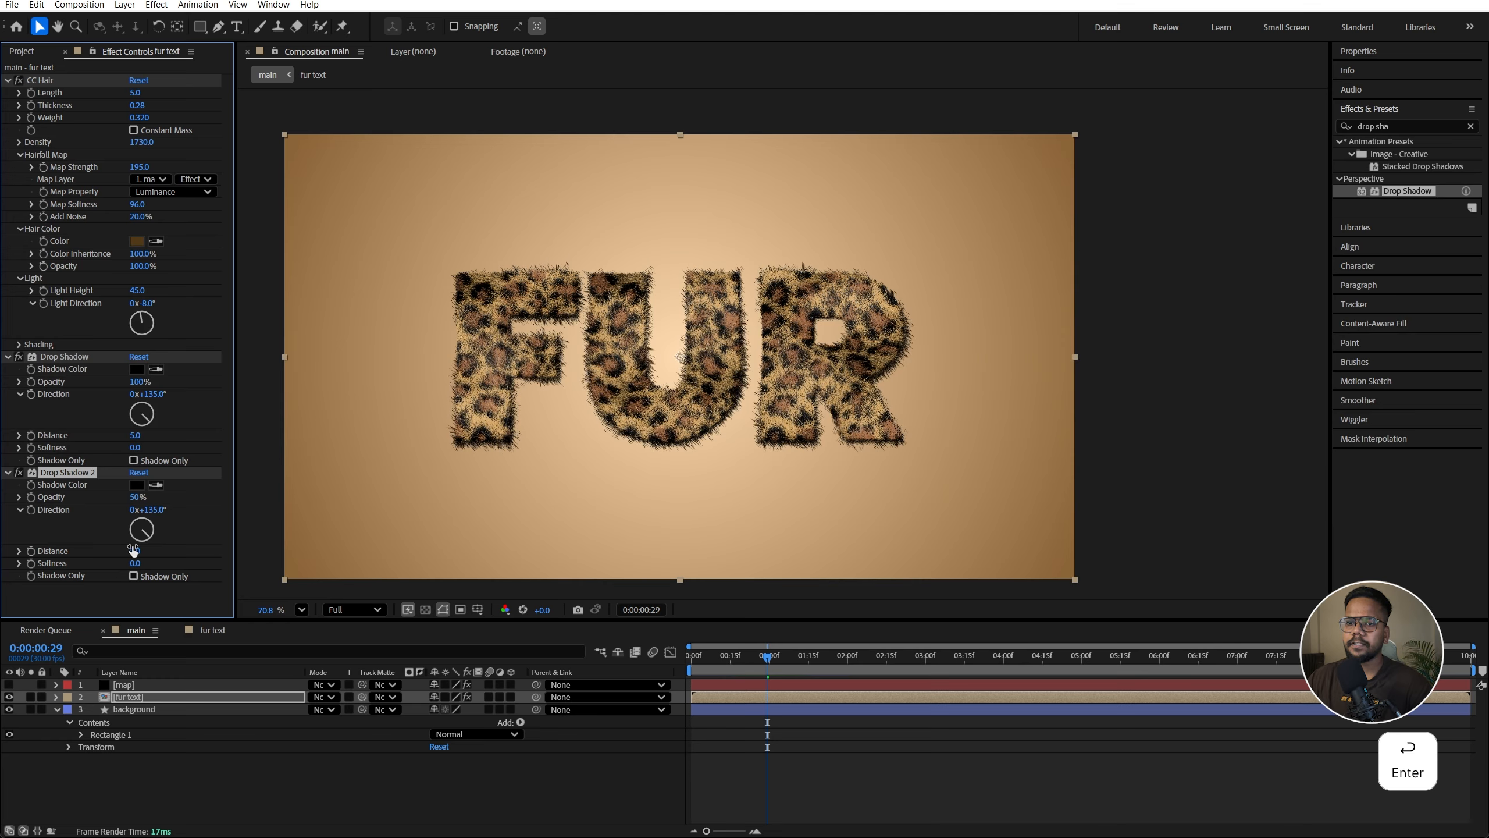
left_click_drag(133, 550, 138, 551)
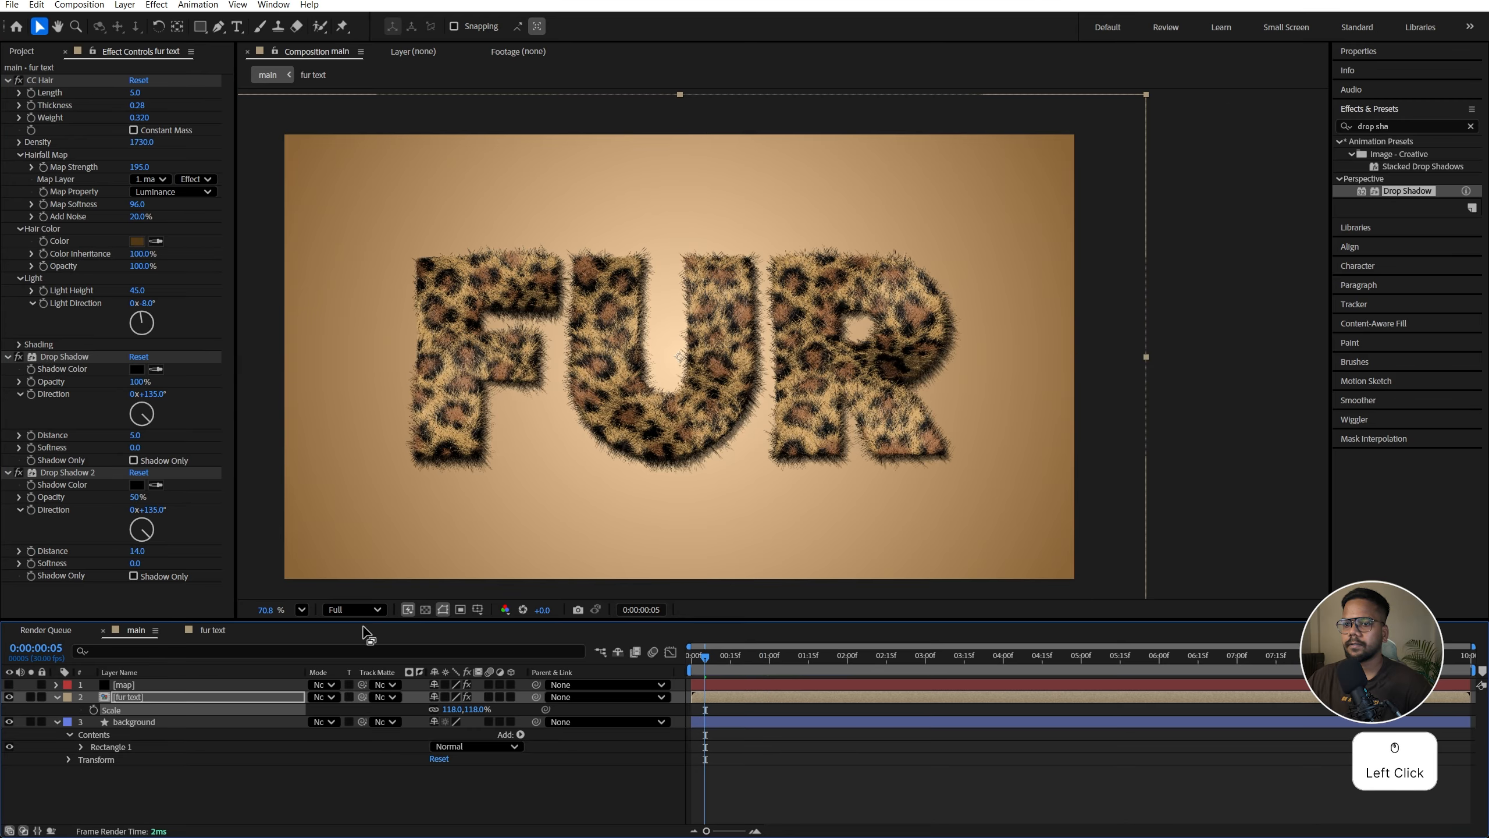
Step: Fit the composition view and save the project
left_click(302, 610)
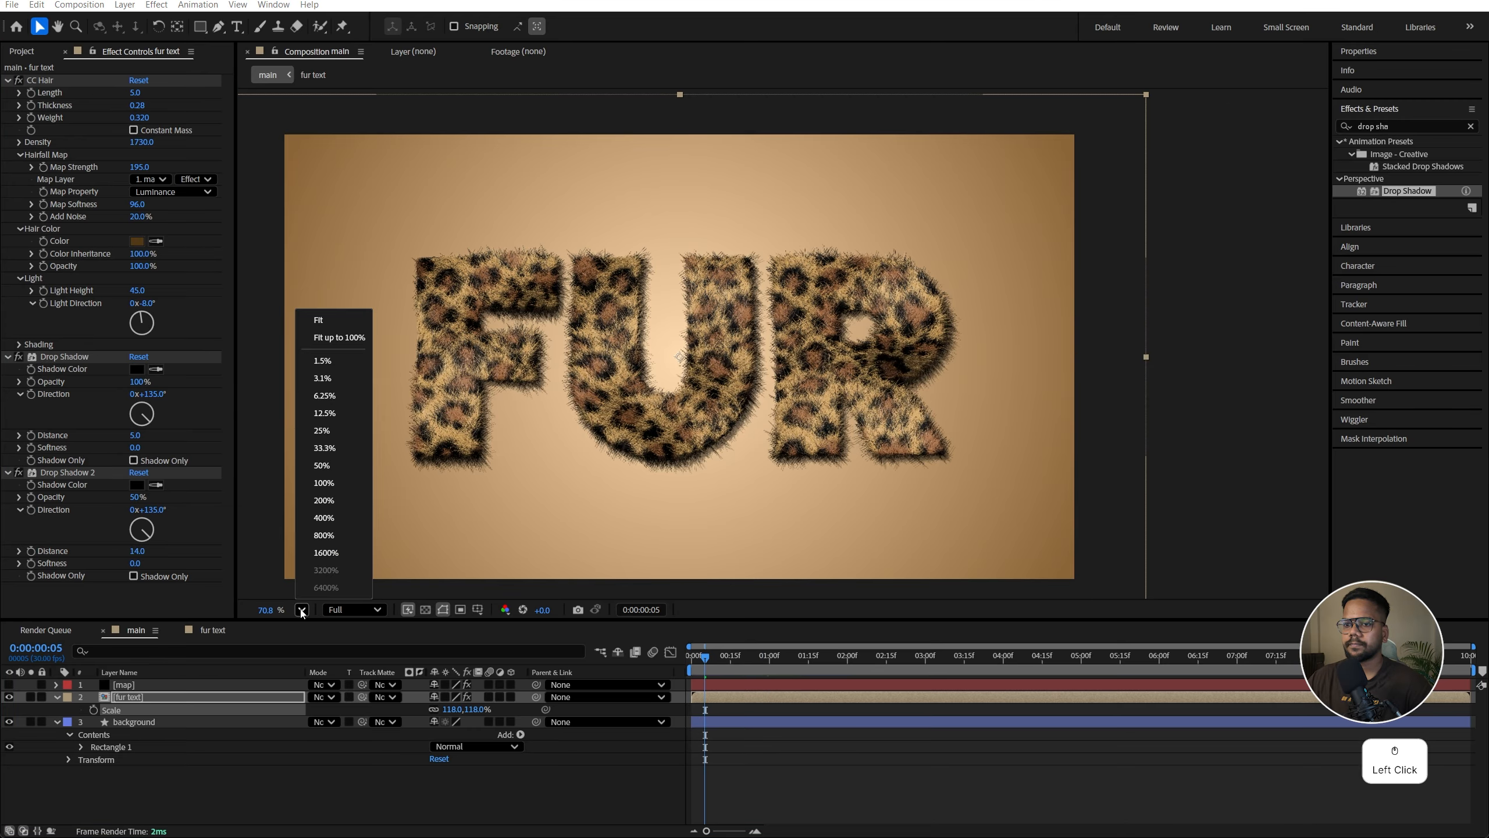
left_click(317, 319)
left_click(734, 771)
key("ctrl+s")
Step: Compare the fur with CC Hair's Add Noise at 0% and back at 20%
scroll(546, 331, "up", 4)
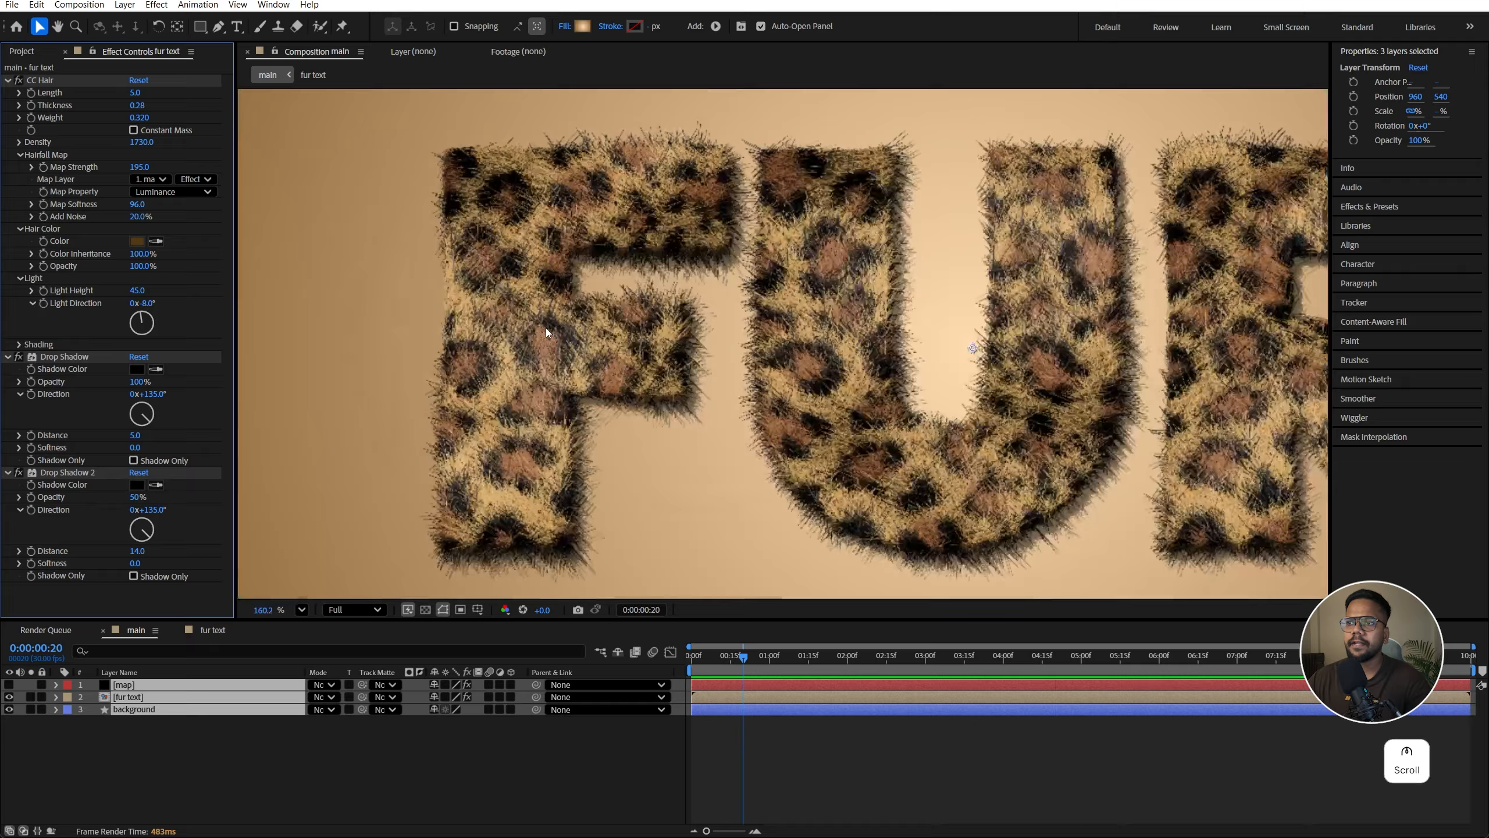
scroll(545, 329, "up", 2)
left_click_drag(137, 217, 120, 217)
scroll(594, 257, "down", 4)
scroll(587, 247, "up", 4)
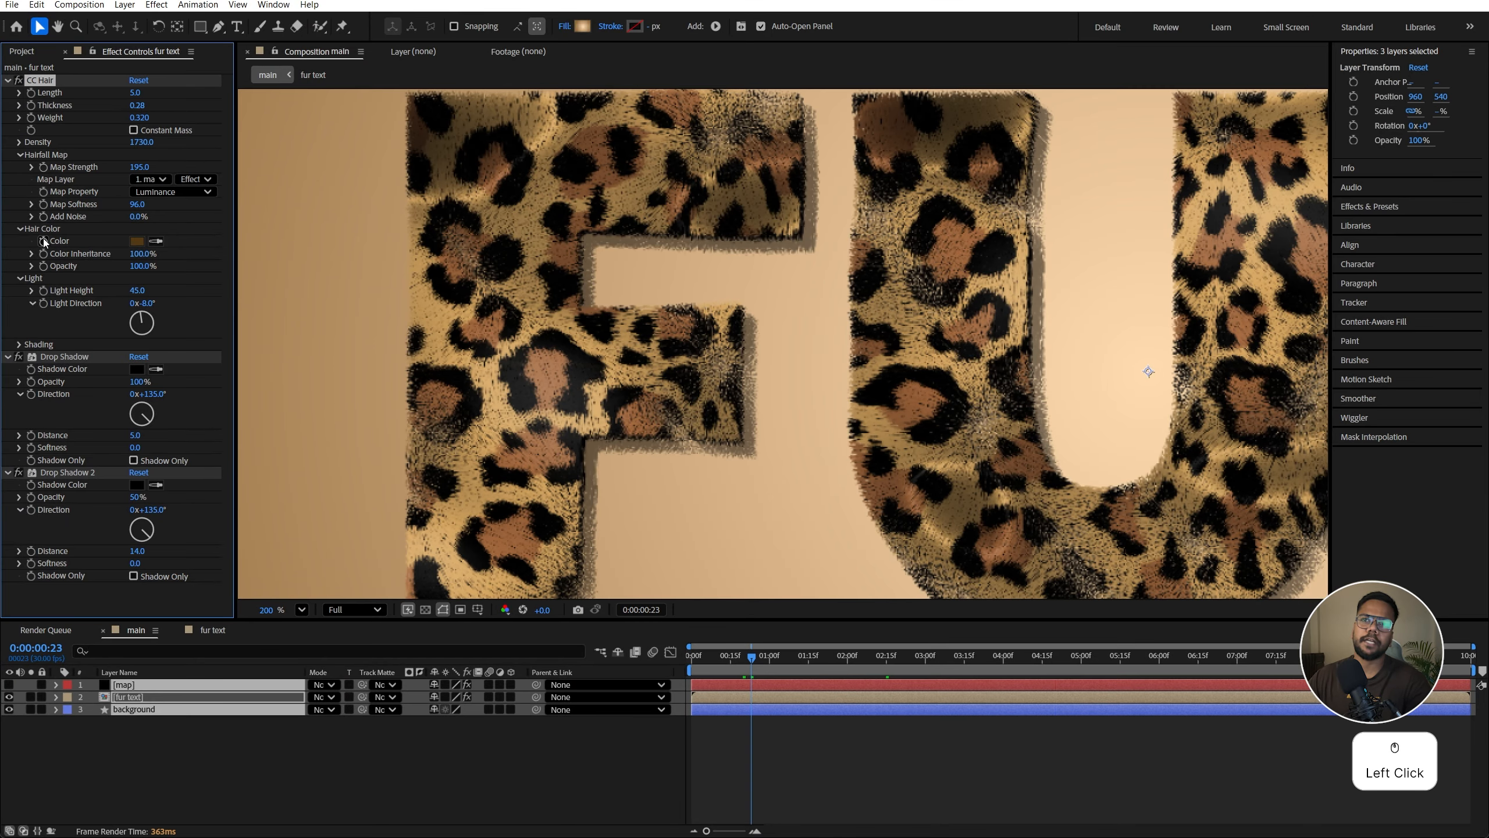
left_click(133, 215)
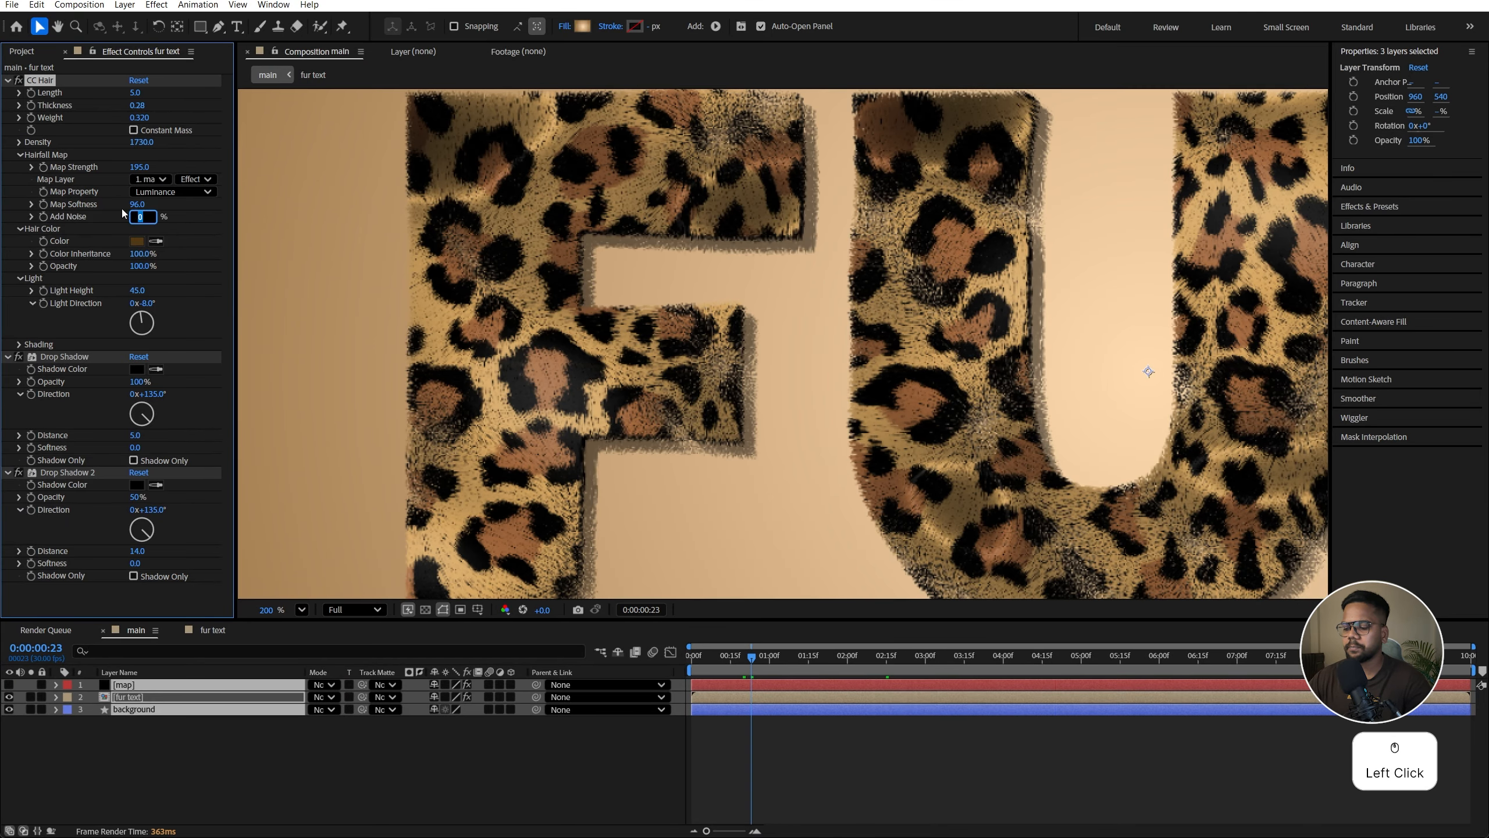
type("20")
key("Return")
scroll(430, 356, "down", 3)
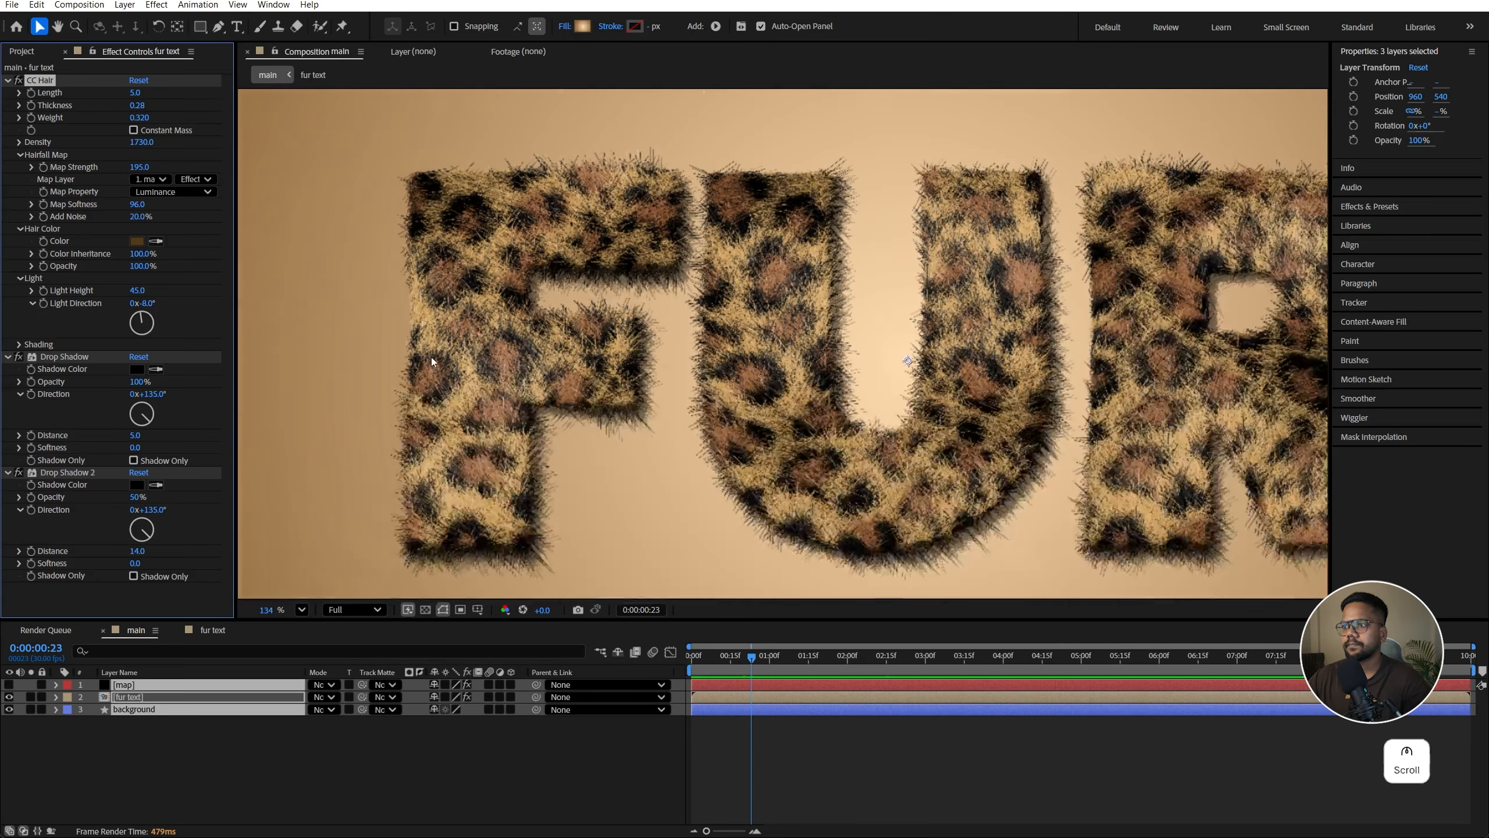